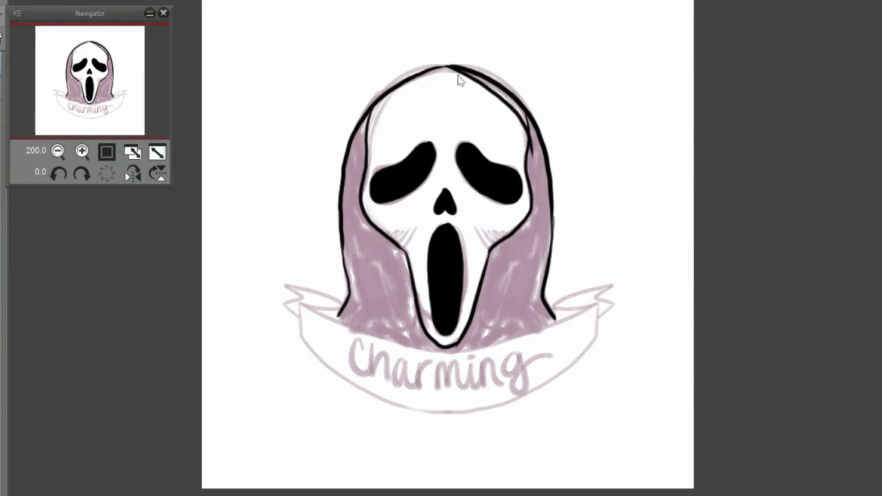
Step: Ink the banner beneath the ghost mask, tracing both folded ribbon ends and the curved upper and lower edges
key(ctrl+z)
key(h)
mouse_move(441, 248)
mouse_down()
mouse_move(290, 222)
mouse_move(323, 245)
mouse_move(303, 324)
mouse_up()
key(h)
key(h)
mouse_move(282, 207)
mouse_down()
mouse_move(326, 246)
mouse_move(290, 310)
mouse_up()
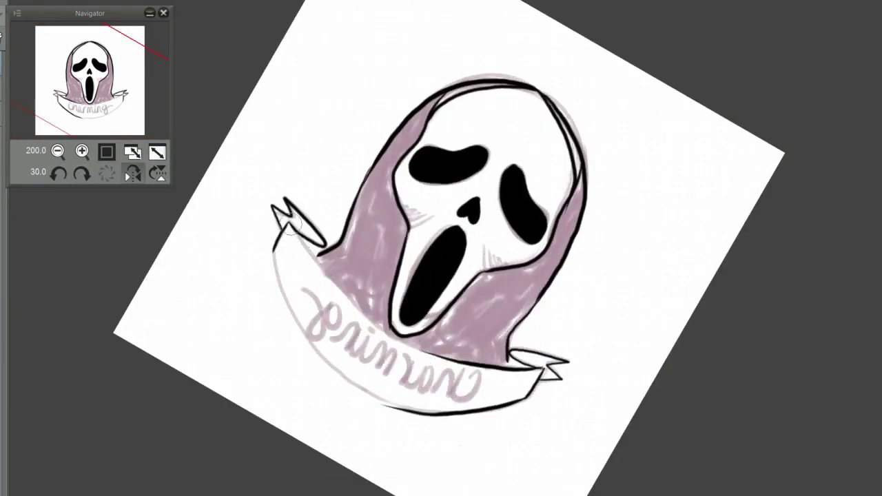
drag(276, 252, 406, 395)
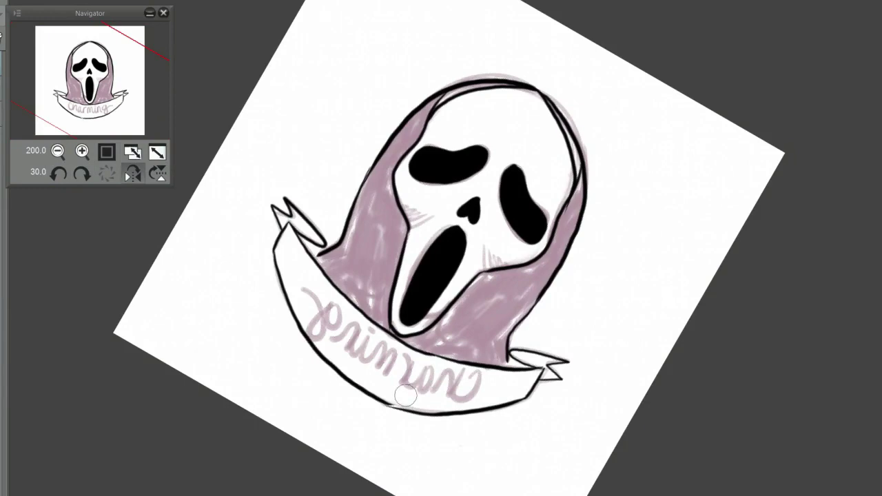
Step: Ink over the hood's outline beside the ghost mask's forehead
click(498, 355)
drag(545, 93, 573, 196)
key(h)
key(minus)
drag(514, 83, 560, 189)
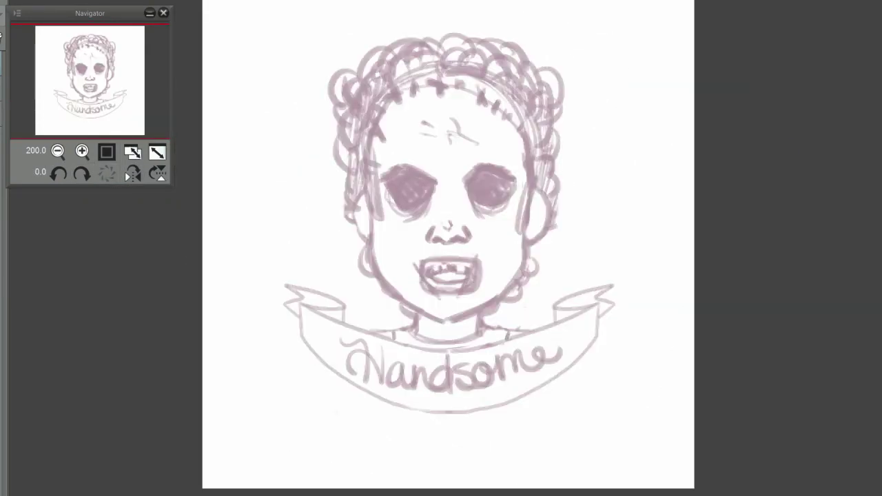
Step: Ink the sideburns and the jawline of the face on the "Handsome" sketch
drag(533, 181, 521, 233)
drag(375, 169, 378, 220)
drag(524, 235, 514, 286)
mouse_move(372, 228)
mouse_down()
mouse_move(450, 318)
mouse_move(422, 306)
mouse_up()
Step: Ink the scalloped curly hairline above the forehead and both ears
key(h)
key(plus)
key(plus)
mouse_move(514, 87)
mouse_down()
mouse_move(563, 200)
mouse_move(494, 87)
mouse_move(417, 134)
mouse_up()
drag(525, 236, 531, 272)
drag(405, 148, 400, 165)
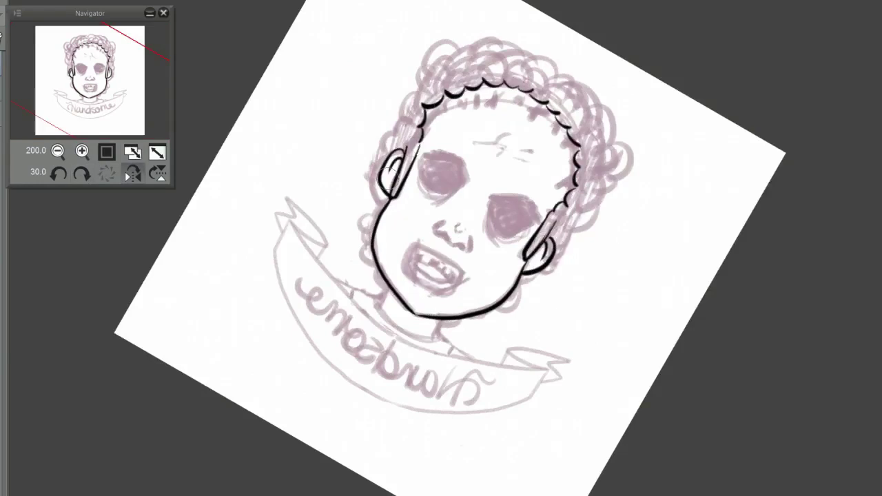
Step: Ink the outer contour of the curly hair and the neck, collar and shoulder lines
mouse_move(476, 52)
mouse_down()
mouse_move(552, 50)
mouse_move(611, 196)
mouse_move(511, 296)
mouse_move(481, 305)
mouse_move(384, 148)
mouse_move(376, 273)
mouse_up()
drag(433, 319, 474, 359)
drag(330, 274, 381, 316)
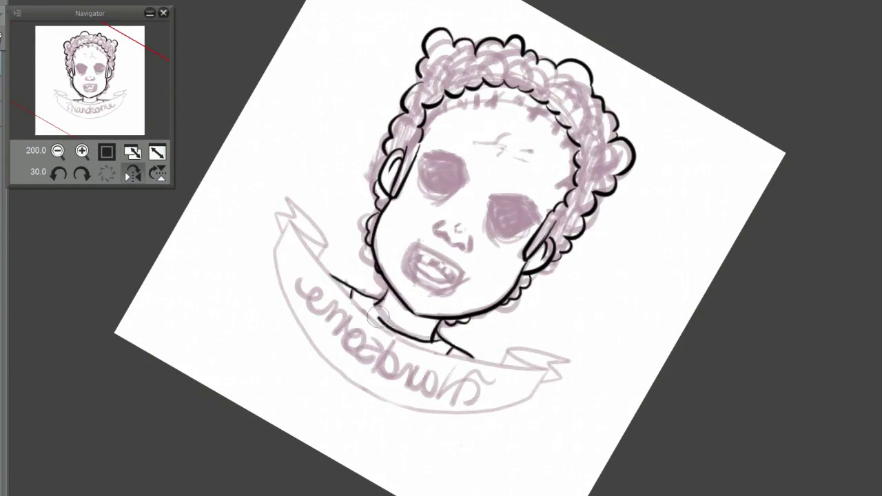
Step: Ink the stitched seam across the forehead with short crossing stitches along its length
key(^)
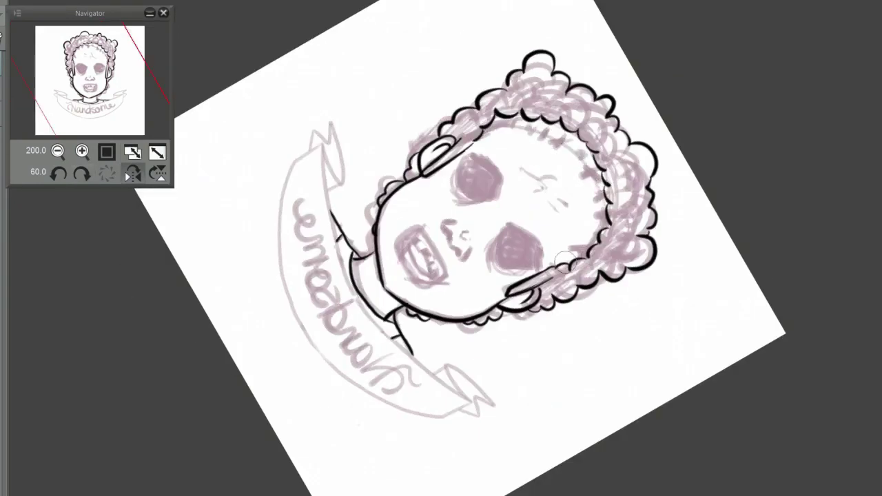
drag(491, 121, 599, 200)
drag(552, 135, 576, 163)
drag(529, 123, 538, 144)
mouse_move(585, 182)
mouse_down()
mouse_move(601, 204)
mouse_move(571, 259)
mouse_up()
drag(585, 222, 597, 234)
drag(572, 239, 586, 251)
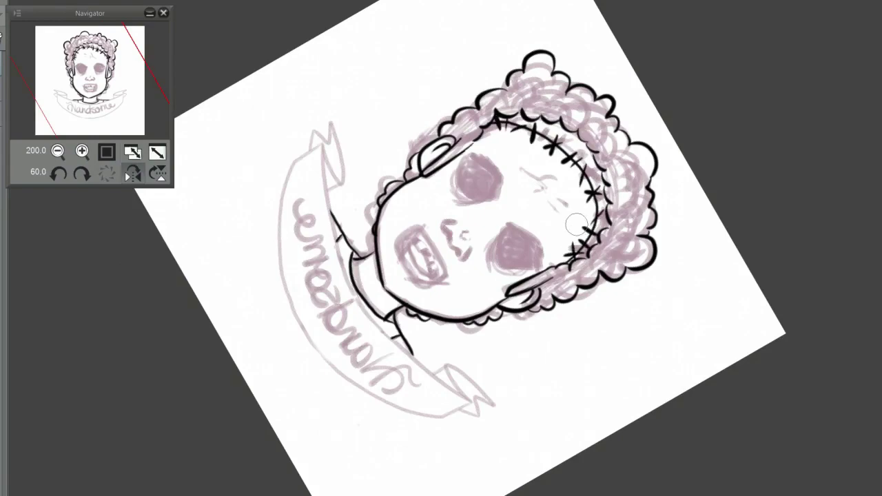
Step: Ink the stretched-open mouth with its teeth and the nose on the "Handsome" face
mouse_move(408, 235)
mouse_down()
mouse_move(439, 278)
mouse_move(435, 298)
mouse_move(422, 257)
mouse_move(434, 280)
mouse_up()
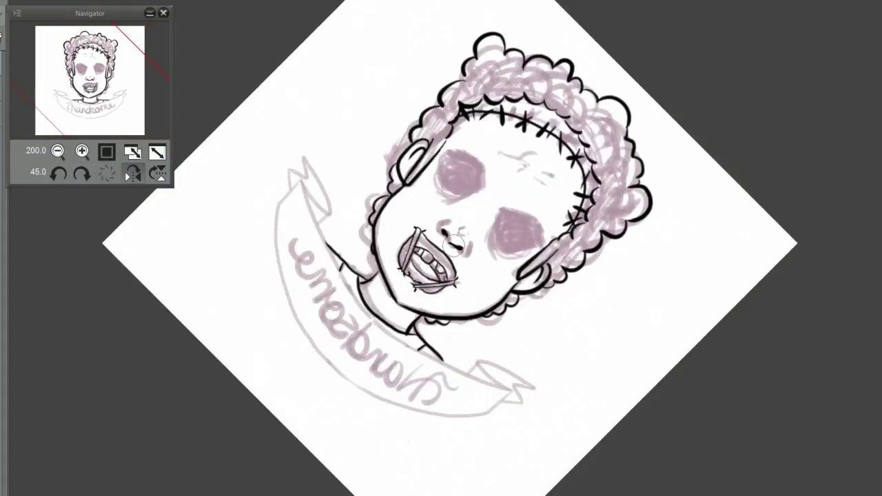
drag(455, 243, 470, 254)
Step: Ink the eyebrows and lower lids in short strokes and fill both eye sockets with solid black
drag(455, 142, 487, 191)
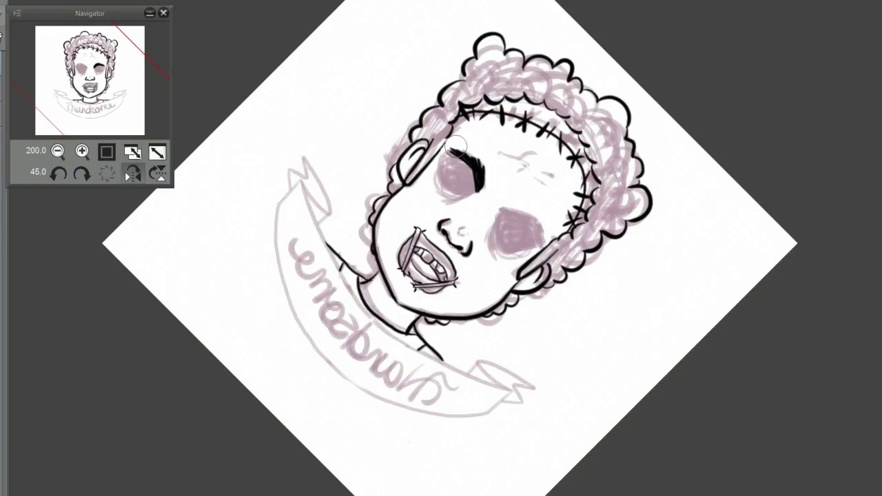
click(131, 174)
mouse_move(447, 146)
mouse_down()
mouse_move(488, 189)
mouse_move(434, 193)
mouse_move(449, 154)
mouse_up()
drag(465, 198, 441, 163)
key(ctrl+z)
key(ctrl+z)
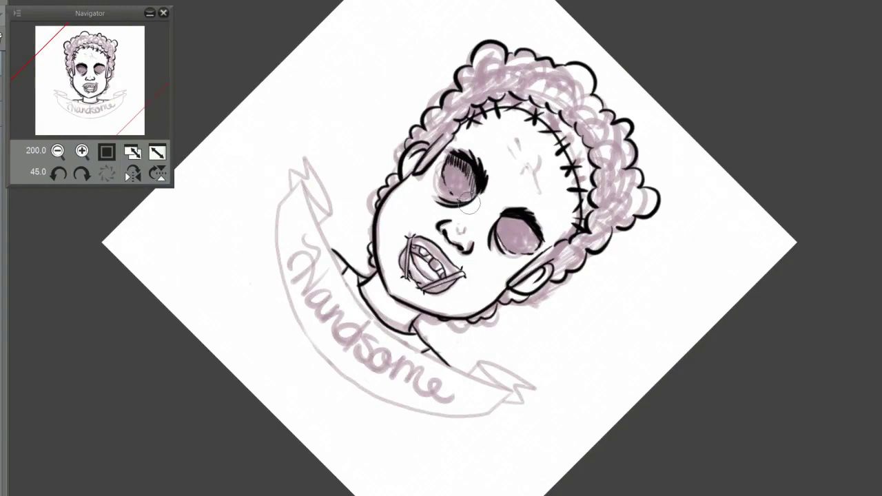
key(ctrl+z)
key(ctrl+z)
mouse_move(464, 203)
mouse_down()
mouse_move(471, 169)
mouse_move(470, 194)
mouse_move(501, 233)
mouse_up()
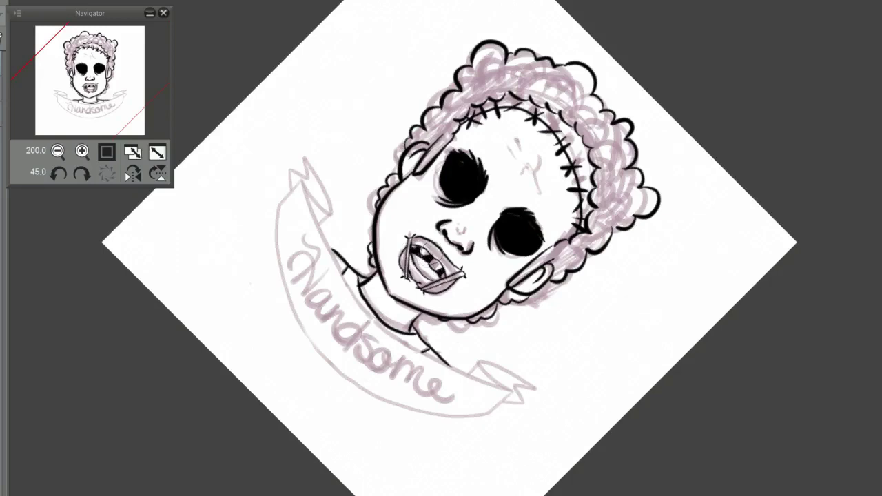
Step: Fill the curly hair areas and sideburns with solid black
click(482, 82)
click(396, 177)
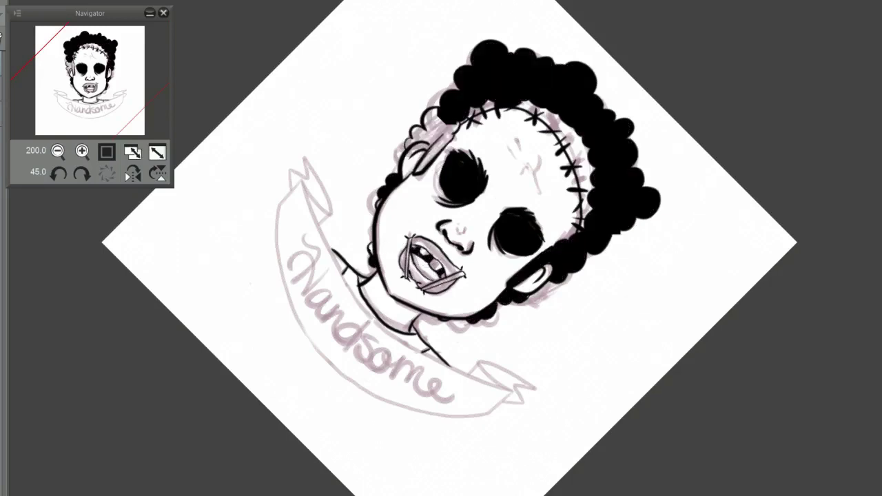
click(424, 127)
click(58, 174)
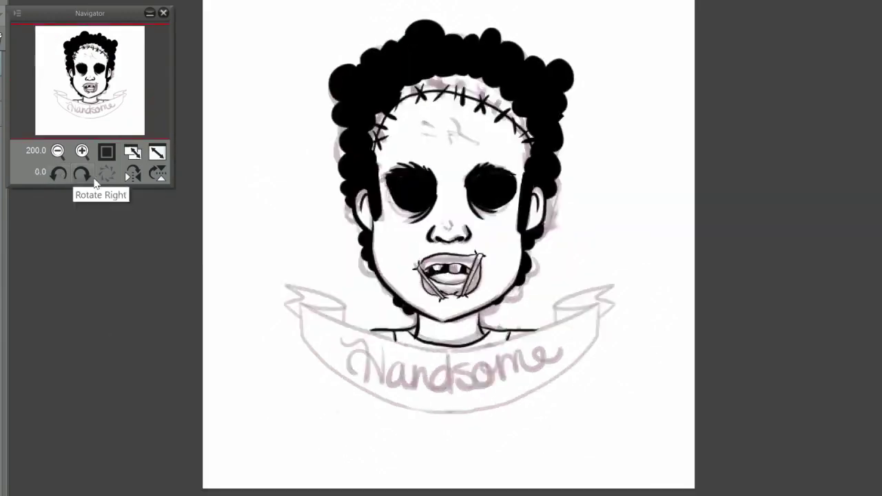
Step: Ink the "Handsome" banner, tracing both folded ribbon ends and the curved upper and lower edges
click(82, 174)
drag(291, 181, 334, 215)
drag(414, 341, 510, 390)
drag(314, 234, 422, 353)
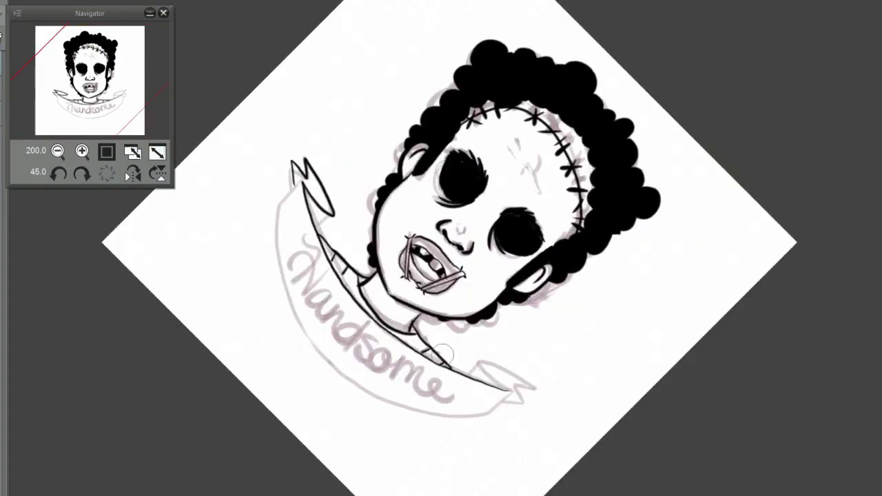
mouse_move(477, 361)
mouse_down()
mouse_move(528, 405)
mouse_move(280, 206)
mouse_up()
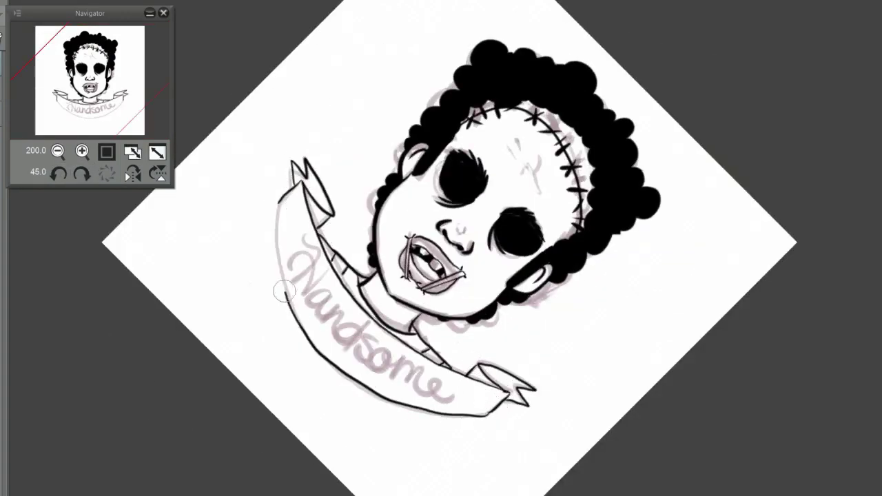
drag(296, 303, 272, 196)
key(Page_Down)
key(Home)
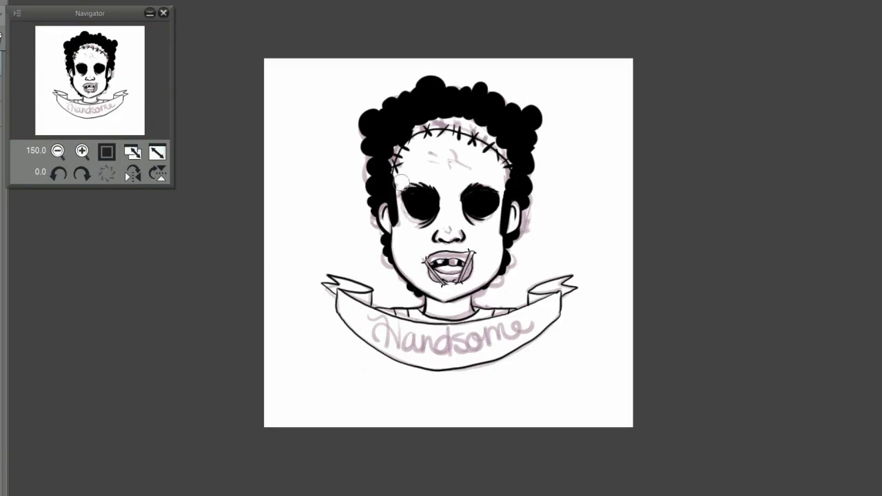
key(Page_Up)
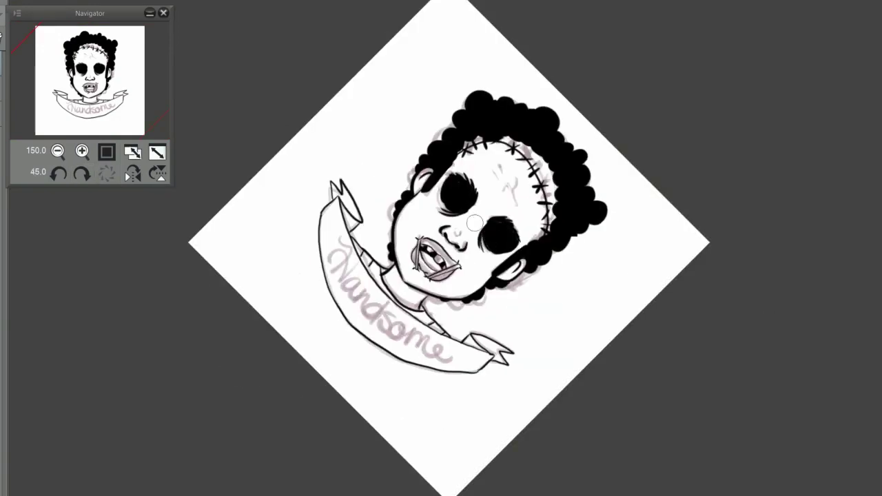
key(Home)
Step: Ink the fedora's crown, hatband and curved brim on the "Dreamy" sketch
key(ctrl+plus)
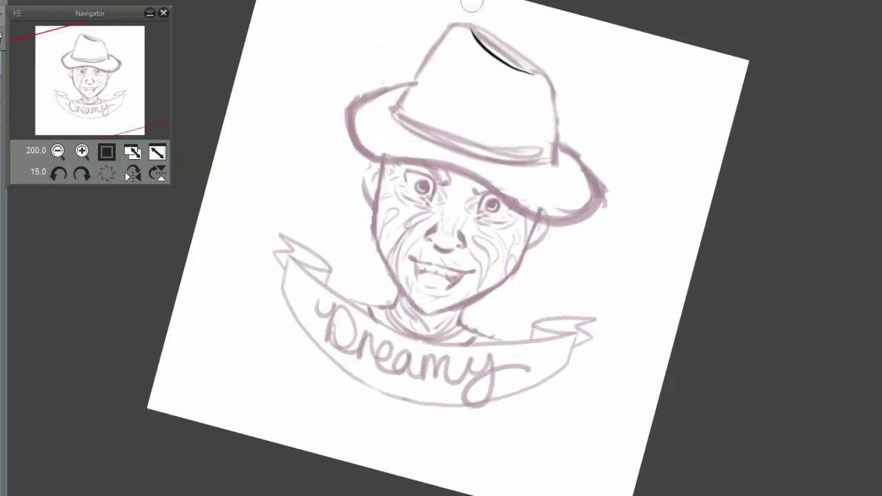
drag(413, 89, 557, 108)
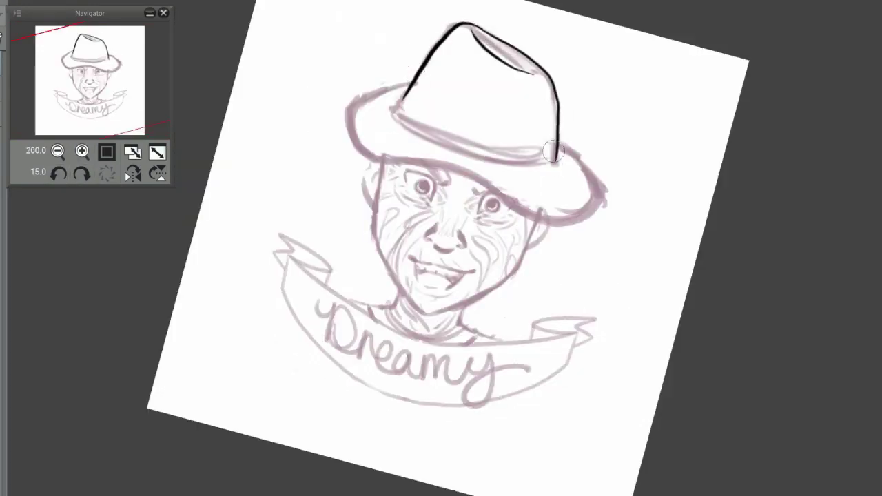
key(Page_Up)
mouse_move(524, 35)
mouse_down()
mouse_move(440, 97)
mouse_move(575, 183)
mouse_up()
drag(428, 103, 566, 193)
Step: Ink the first eye under the brim with a black pupil and short wrinkle lines around it
mouse_move(376, 120)
mouse_down()
mouse_move(446, 81)
mouse_move(373, 112)
mouse_move(419, 193)
mouse_up()
key(ctrl+plus)
key(ctrl+plus)
drag(380, 138, 414, 192)
drag(400, 157, 424, 187)
drag(376, 114, 345, 110)
mouse_move(376, 126)
mouse_down()
mouse_move(348, 120)
mouse_move(404, 204)
mouse_up()
drag(399, 114, 420, 207)
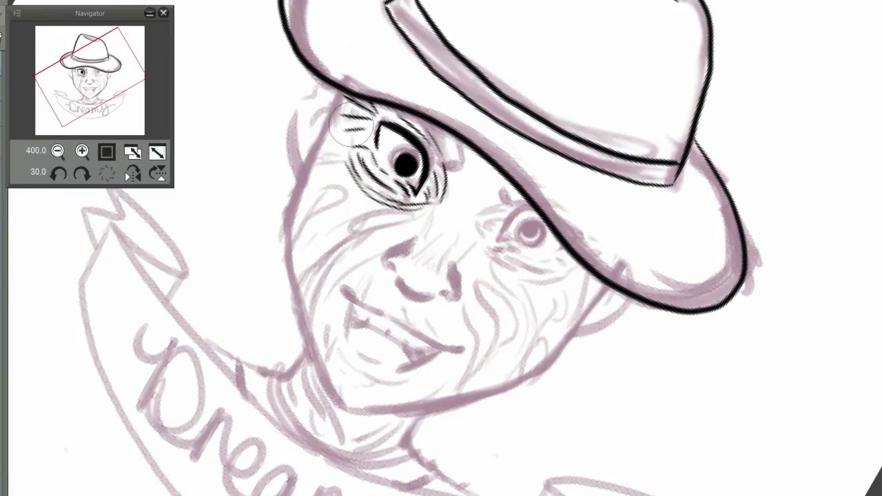
Step: Ink the wrinkles around the brow, the adjacent ear and the upper side of the face outline
drag(331, 104, 386, 148)
mouse_move(448, 134)
mouse_down()
mouse_move(455, 161)
mouse_move(486, 192)
mouse_up()
drag(348, 121, 331, 200)
mouse_move(368, 134)
mouse_down()
mouse_move(342, 140)
mouse_move(321, 268)
mouse_up()
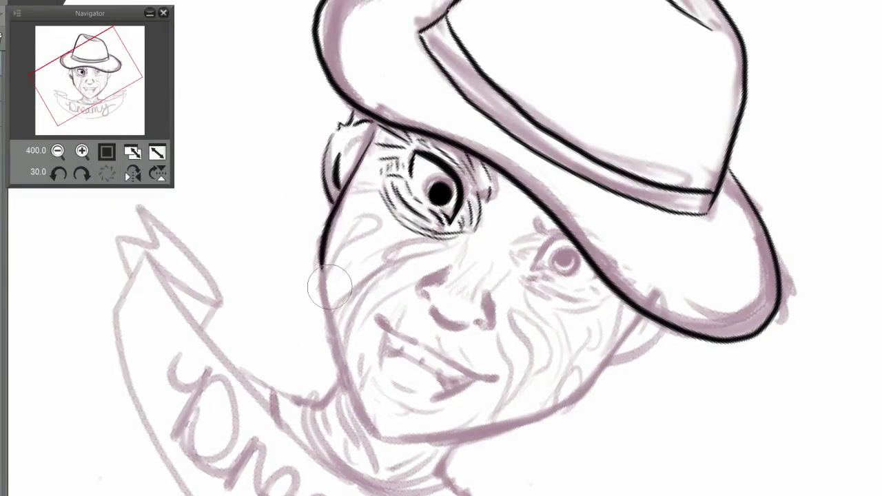
Step: Ink the nostrils and the underside of the nose with thick strokes
drag(432, 312, 466, 328)
drag(486, 293, 491, 324)
drag(445, 271, 427, 297)
mouse_move(491, 376)
mouse_down()
mouse_move(389, 341)
mouse_move(398, 336)
mouse_move(400, 383)
mouse_up()
mouse_move(435, 403)
mouse_down()
mouse_move(482, 379)
mouse_move(468, 363)
mouse_up()
key(ctrl+z)
key(ctrl+z)
key(ctrl+z)
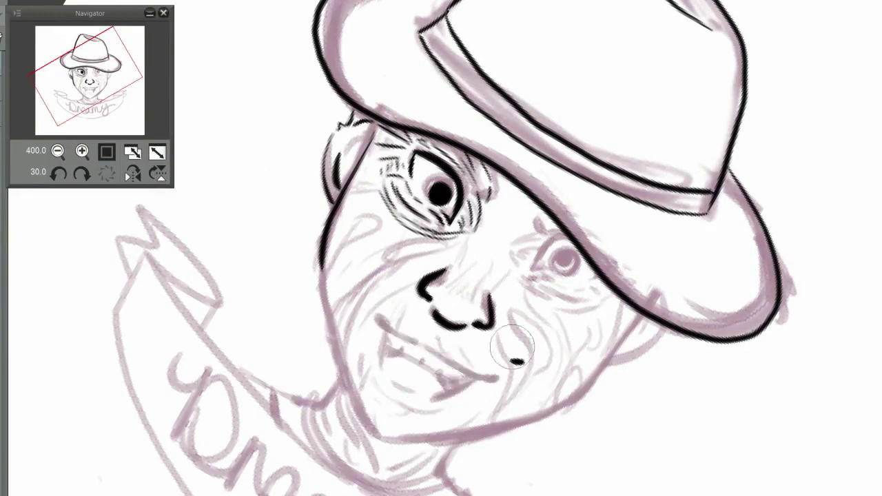
Step: Ink the grinning mouth with raised corners, a black interior, teeth gaps and a lower lip mark
drag(386, 288, 396, 331)
drag(497, 372, 442, 395)
drag(383, 304, 381, 369)
drag(393, 382, 411, 390)
drag(386, 331, 479, 376)
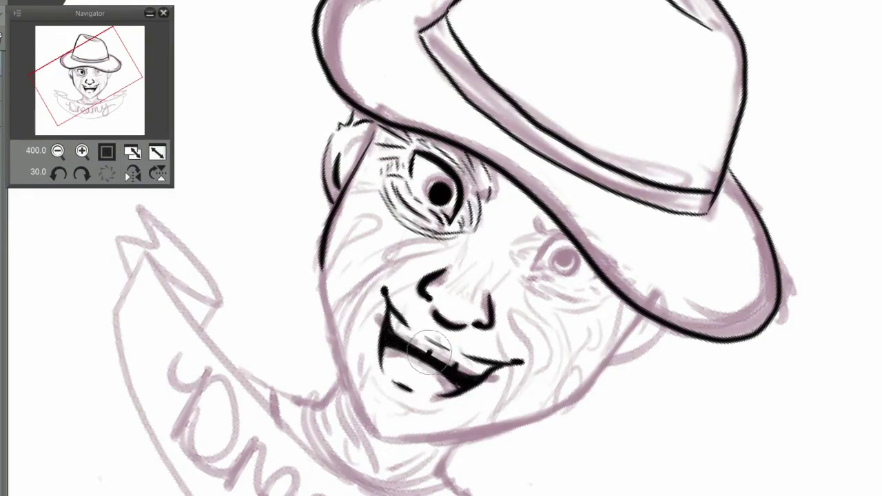
drag(413, 341, 455, 365)
Step: Ink short wrinkle strokes along the bridge of the nose and between the eyes
drag(483, 255, 459, 296)
drag(496, 231, 472, 275)
drag(514, 241, 489, 251)
drag(517, 200, 486, 255)
mouse_move(528, 207)
mouse_down()
mouse_move(497, 245)
mouse_move(486, 276)
mouse_up()
drag(445, 298, 464, 307)
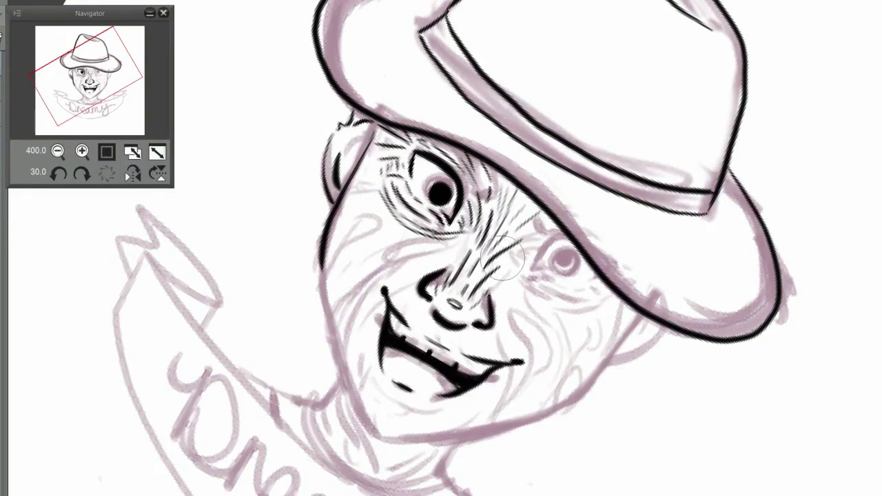
Step: Ink the second eye with its pupil and surrounding wrinkles, plus the ear beside it
drag(535, 270, 583, 279)
drag(538, 248, 593, 238)
drag(559, 255, 569, 263)
drag(324, 151, 365, 197)
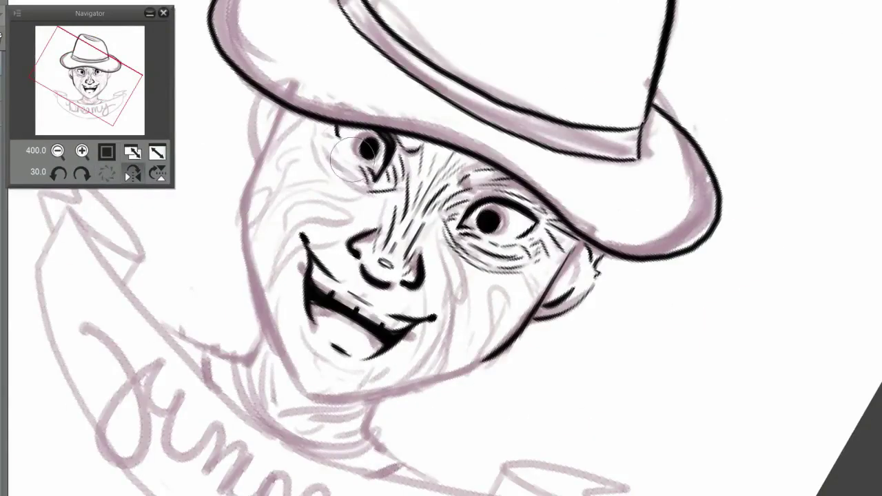
drag(331, 131, 373, 207)
drag(242, 96, 303, 172)
Step: Ink the sides of the neck, the collar curve and both shoulder lines below the "Dreamy" face
click(58, 151)
click(82, 174)
click(59, 175)
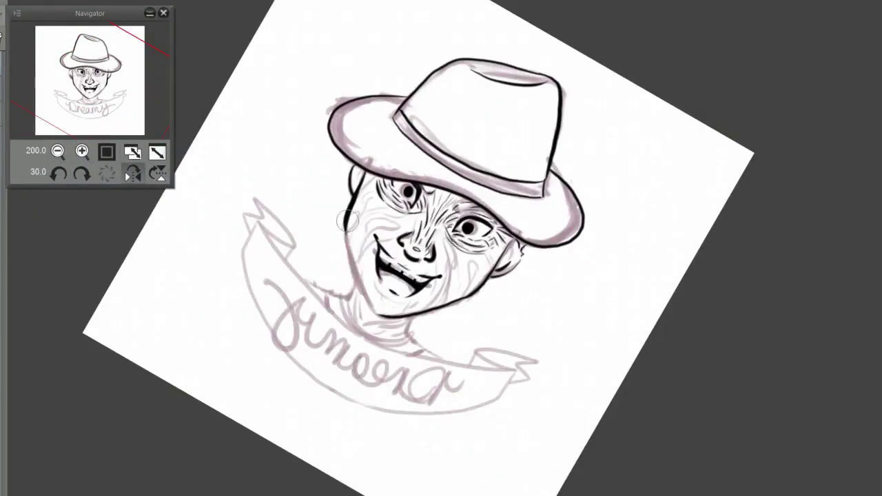
drag(397, 315, 413, 345)
drag(358, 304, 407, 324)
drag(365, 321, 407, 338)
key(ctrl+z)
drag(342, 305, 383, 345)
drag(304, 281, 342, 305)
drag(414, 340, 445, 357)
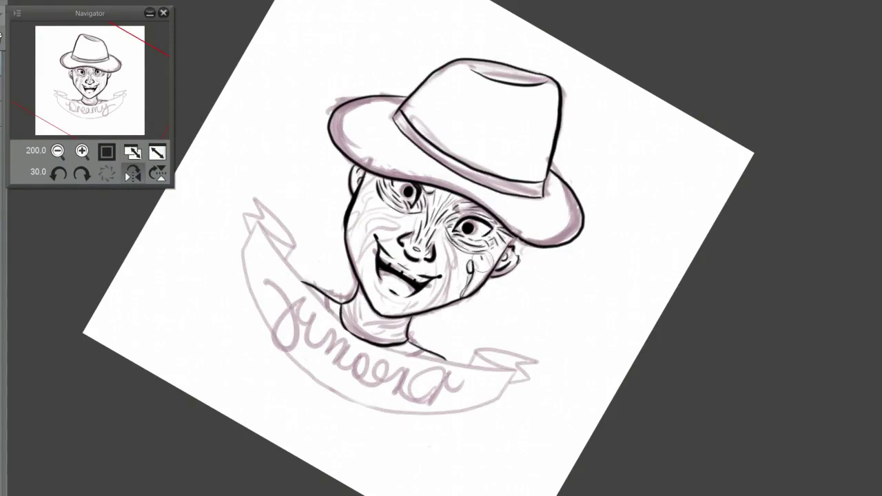
Step: Cover the cheeks, chin and forehead of the hatted face with flowing burn-scar lines
drag(476, 252, 451, 307)
drag(442, 250, 414, 310)
drag(365, 245, 400, 309)
drag(372, 271, 413, 317)
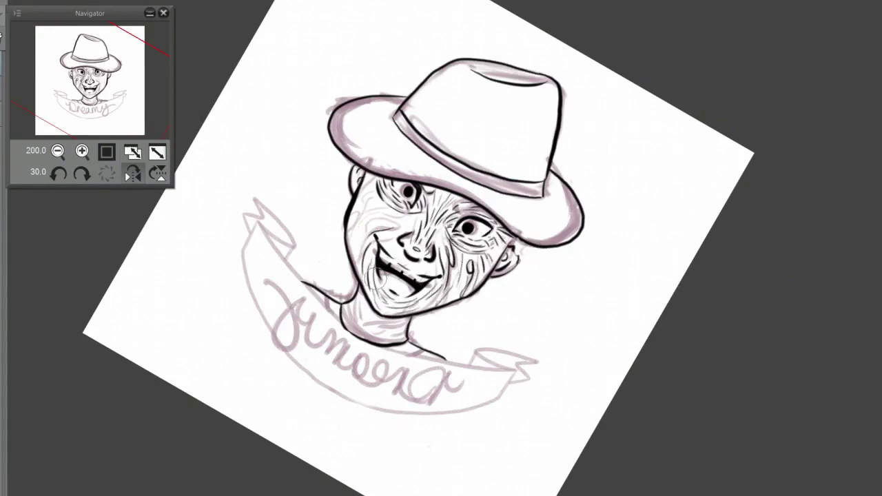
drag(352, 207, 386, 251)
key(ctrl+z)
drag(352, 213, 413, 231)
drag(362, 189, 386, 210)
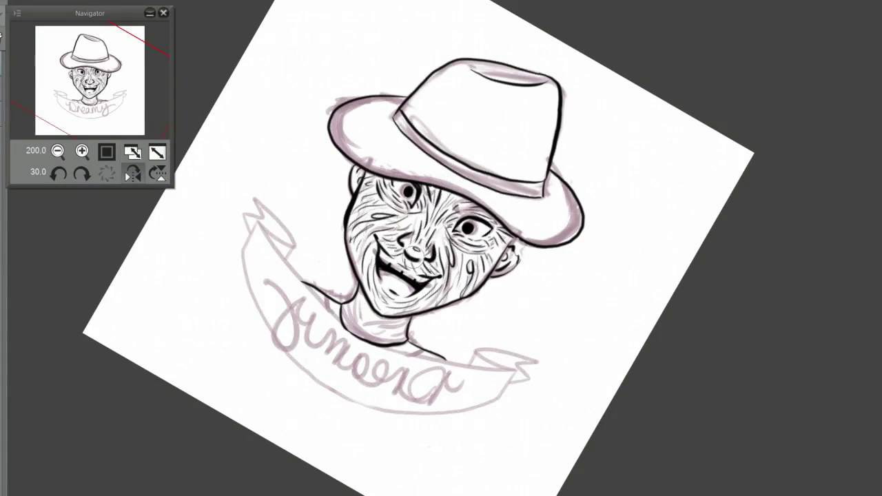
drag(422, 258, 438, 274)
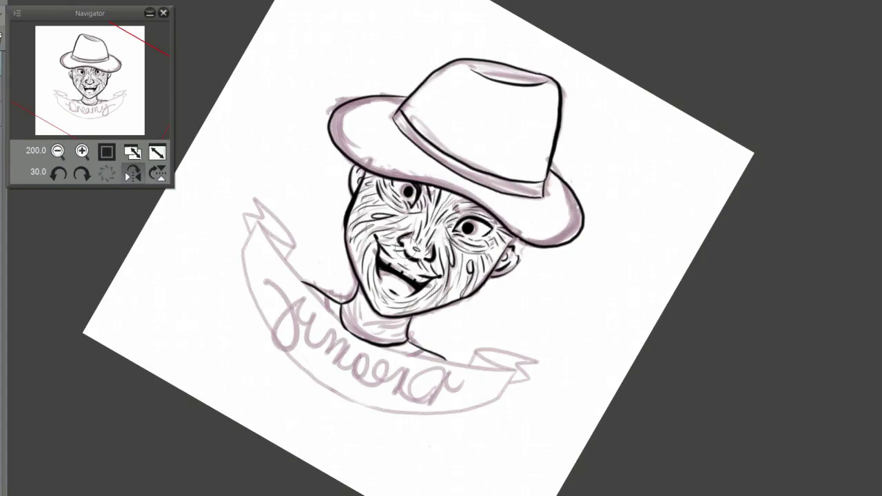
Step: Ink the folded ribbon tails at both ends of the "Dreamy" banner
key(h)
key(asciicircum)
drag(324, 181, 303, 255)
drag(275, 200, 336, 256)
key(ctrl+minus)
drag(448, 318, 493, 350)
drag(476, 345, 425, 322)
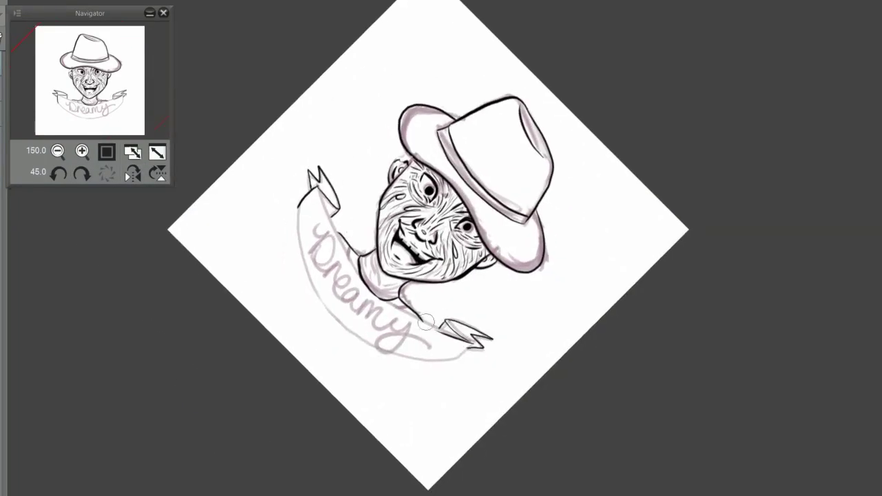
Step: Ink the curved upper and lower edges of the "Dreamy" banner between its ribbon tails
drag(319, 189, 367, 282)
drag(472, 345, 378, 295)
mouse_move(324, 206)
mouse_down()
mouse_move(301, 297)
mouse_move(466, 364)
mouse_up()
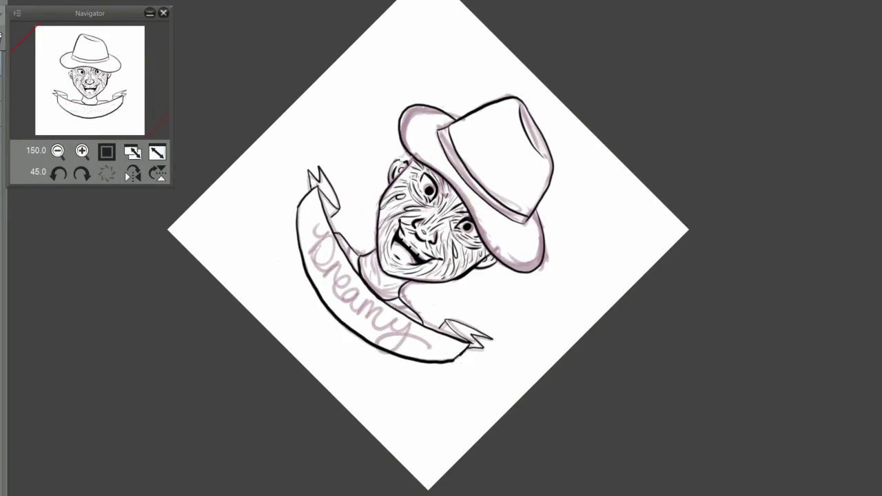
Step: Fill the fedora with solid black and add thin white separation lines where the crown meets the brim
key(ctrl+plus)
key(ctrl+plus)
click(106, 152)
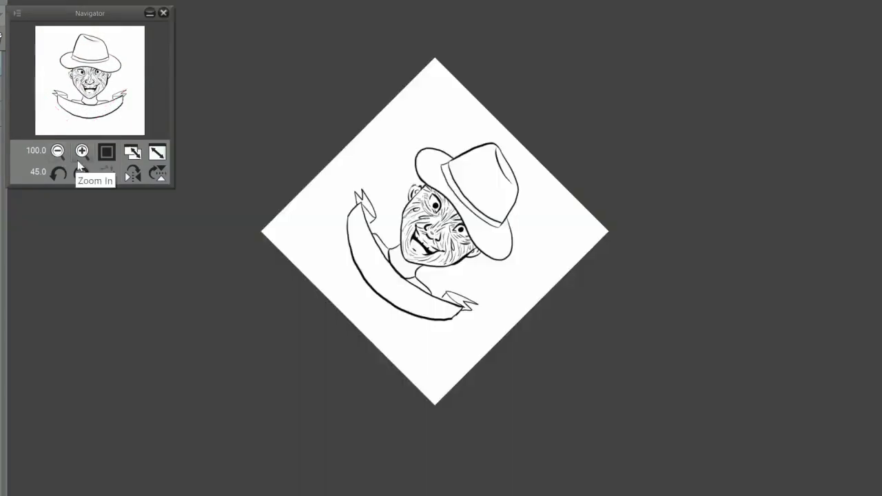
key(ctrl+plus)
mouse_move(400, 76)
mouse_down()
mouse_move(469, 117)
mouse_move(552, 200)
mouse_move(448, 78)
mouse_up()
key(ctrl+z)
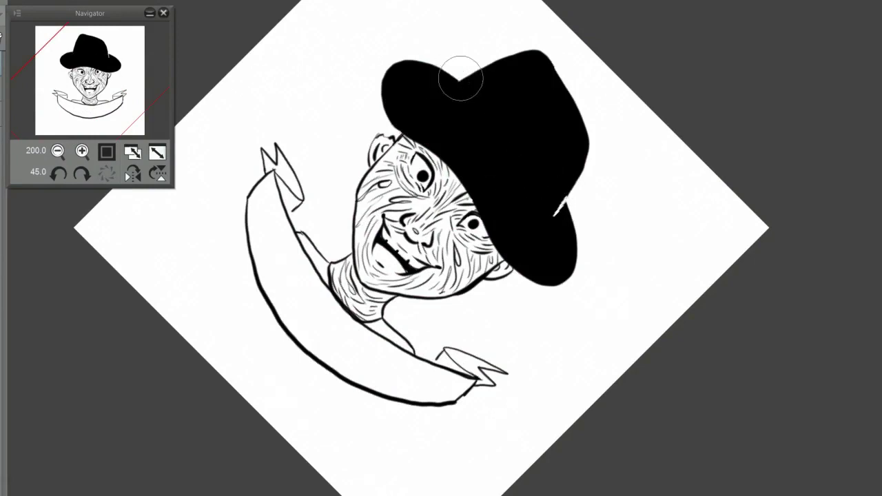
key(ctrl+y)
drag(569, 200, 457, 39)
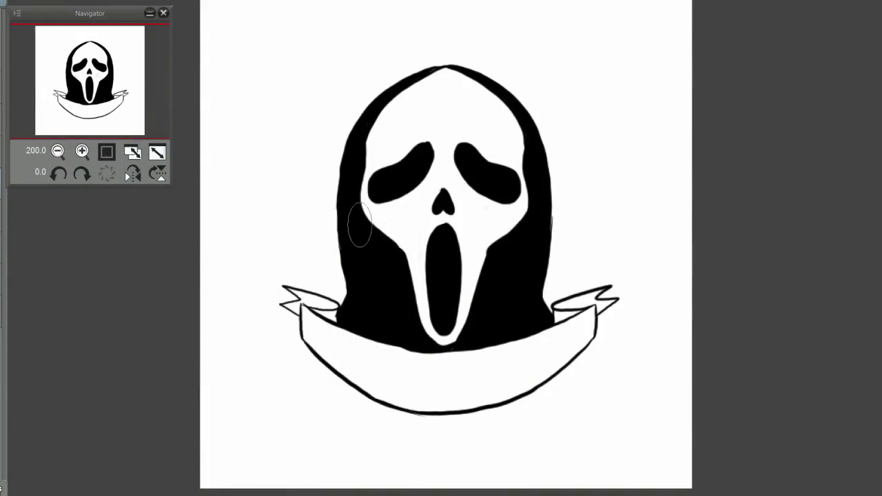
Step: Shade the ghost mask with grey wedges beside the mouth and shadows around the outer eyes and cheeks
drag(508, 222, 485, 243)
drag(383, 223, 410, 245)
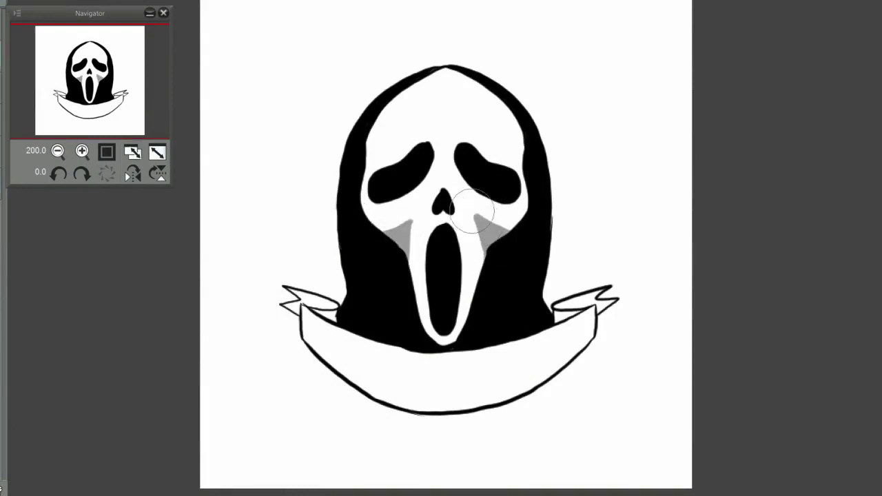
drag(514, 156, 481, 140)
drag(384, 157, 411, 134)
mouse_move(513, 156)
mouse_down()
mouse_move(477, 132)
mouse_move(397, 138)
mouse_move(484, 252)
mouse_up()
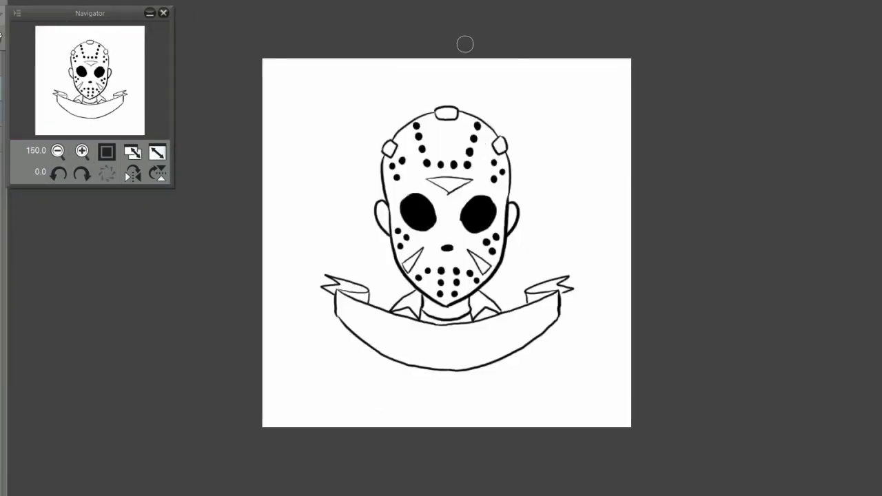
Step: Paint olive-grey shadows down both sides of the hockey mask from the forehead to the chin
drag(385, 160, 445, 303)
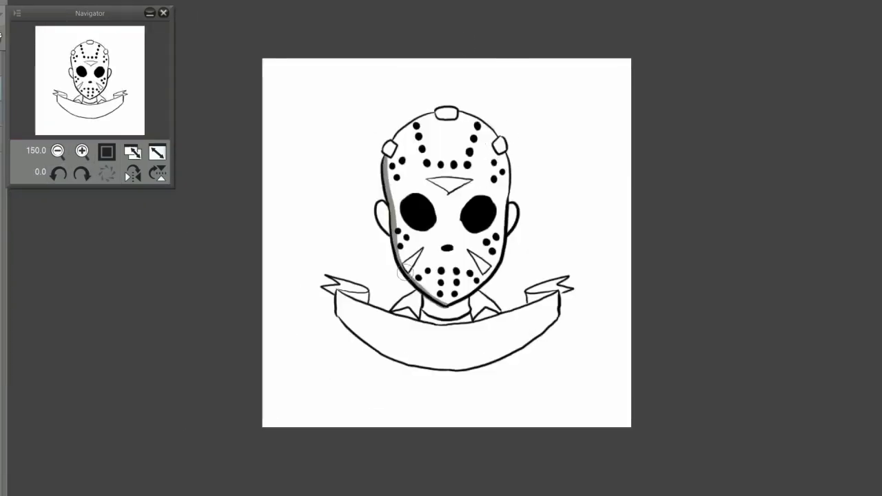
drag(514, 160, 452, 303)
drag(493, 211, 488, 249)
drag(406, 214, 406, 272)
drag(481, 131, 500, 214)
drag(393, 134, 407, 200)
Step: Blend the hockey mask's side shadows softly into the white of the forehead, cheeks and chin
drag(396, 131, 417, 207)
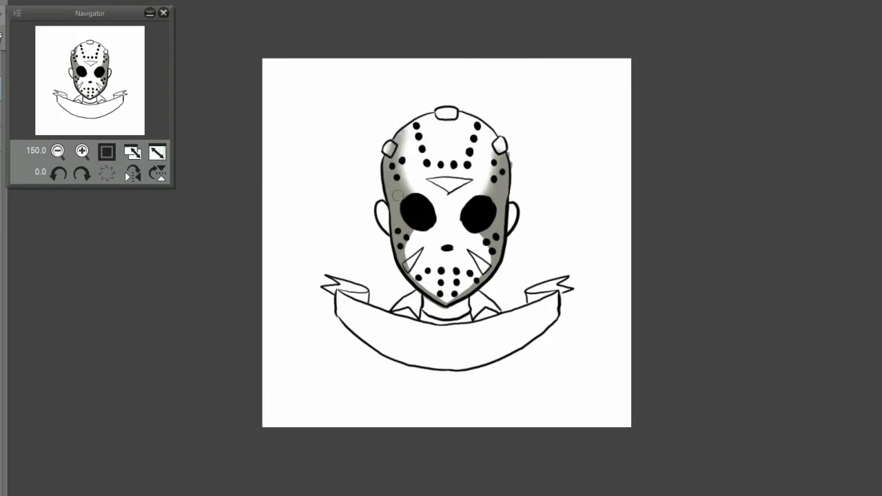
drag(490, 235, 451, 307)
mouse_move(407, 227)
mouse_down()
mouse_move(408, 270)
mouse_move(445, 307)
mouse_up()
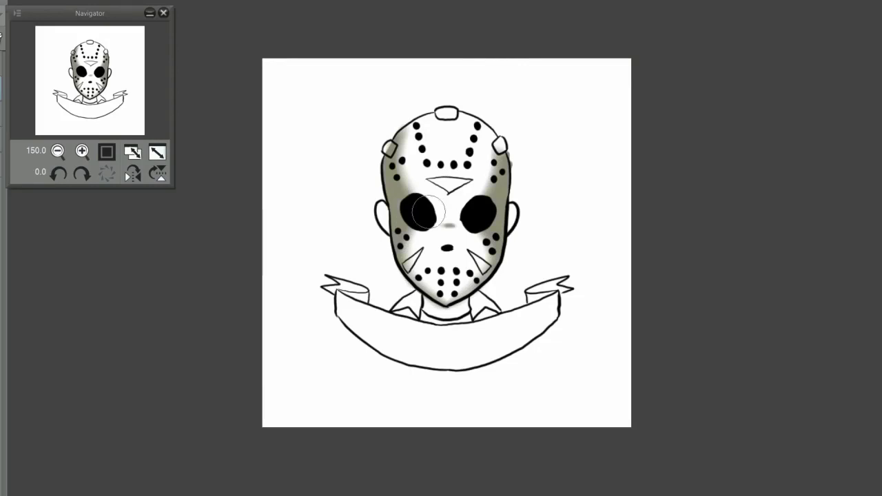
Step: Shade the inside of the hockey-masked figure's ear with a darker skin tone
key(asciicircum)
key(asciicircum)
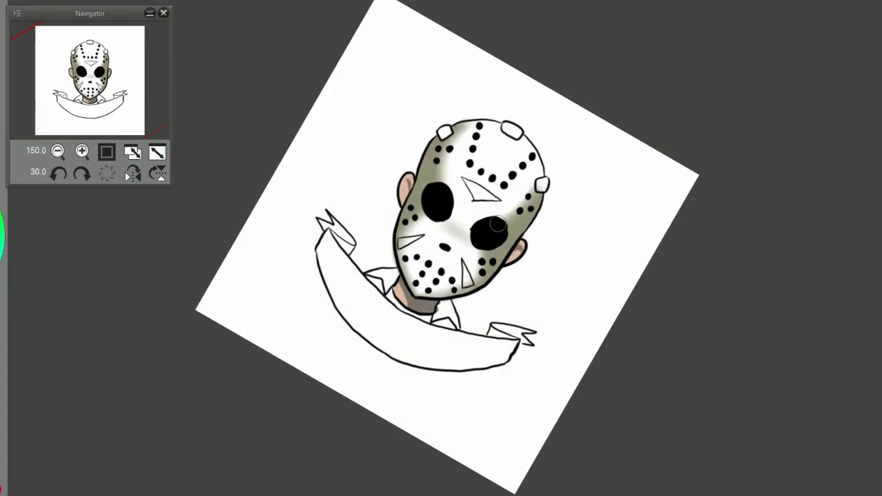
drag(529, 247, 524, 252)
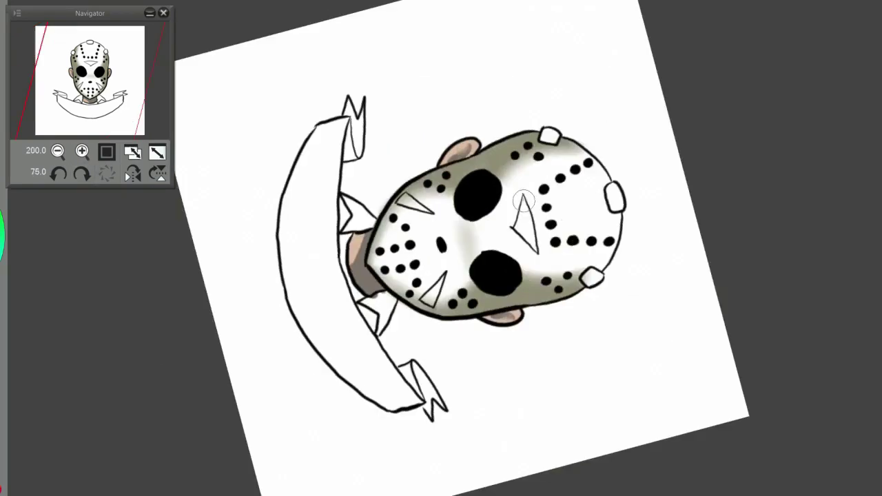
Step: Fill the forehead triangle and both cheek triangles on the hockey mask with red
mouse_move(538, 252)
mouse_down()
mouse_move(516, 215)
mouse_move(525, 232)
mouse_up()
click(433, 289)
click(412, 204)
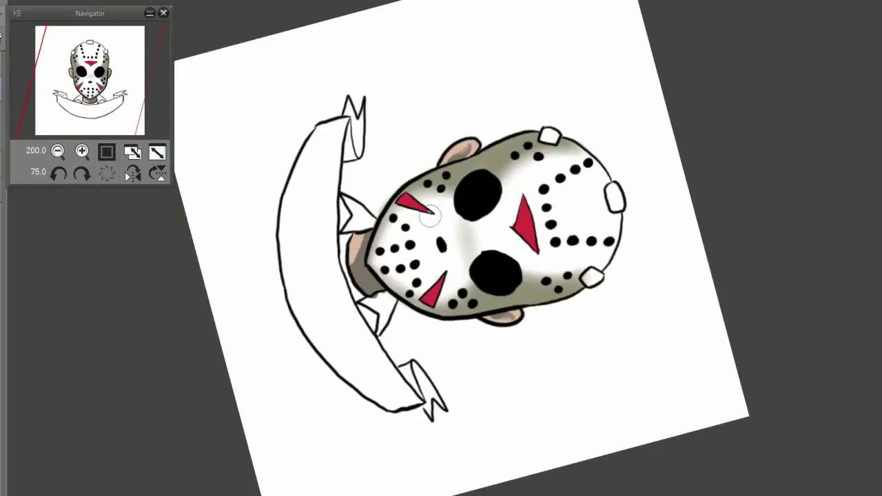
Step: Colour the hockey mask's strap clips black, leaving small white centres
click(616, 196)
click(592, 278)
click(58, 172)
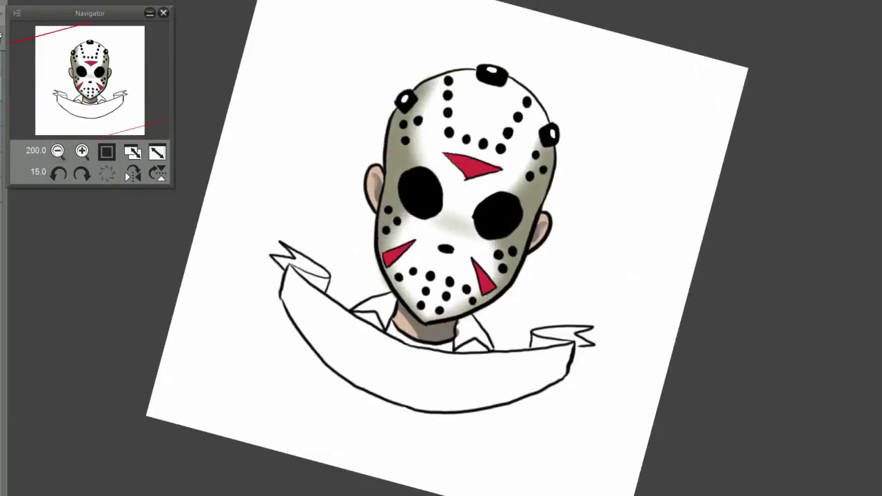
Step: Fill the spiky hair of the pale-masked man with flat brown
click(62, 153)
mouse_move(414, 320)
mouse_down()
mouse_move(431, 341)
mouse_move(427, 352)
mouse_up()
drag(352, 257, 359, 272)
mouse_move(386, 183)
mouse_down()
mouse_move(372, 160)
mouse_move(338, 257)
mouse_up()
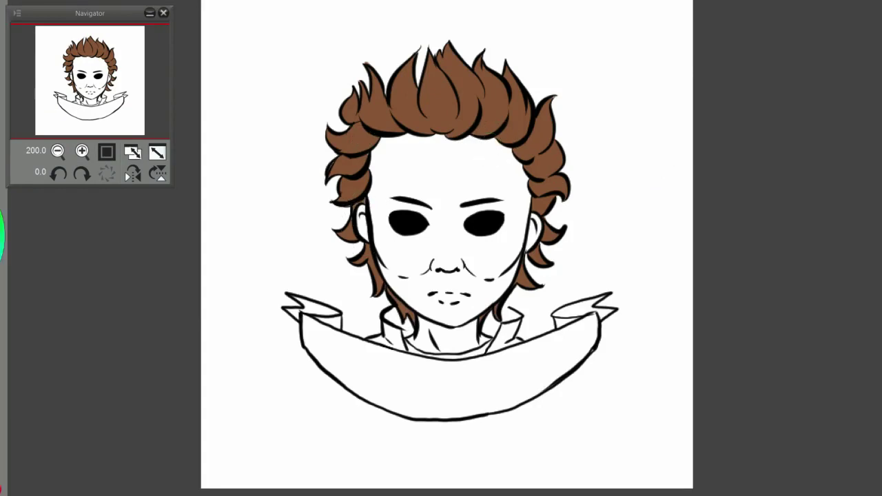
Step: Paint a slate-blue shadow on the pale mask's cheek and jaw to the left of the mouth
key(asciicircum)
drag(414, 255, 386, 293)
drag(386, 255, 407, 300)
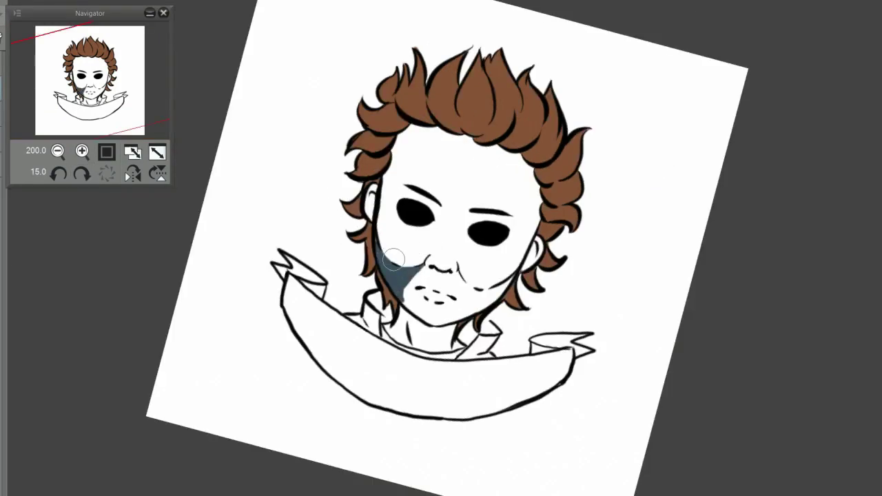
Step: Paint a matching slate-blue shadow on the pale mask's cheek and jaw to the right of the mouth
drag(461, 269, 459, 314)
key(minus)
key(minus)
key(minus)
key(minus)
key(minus)
drag(496, 183, 517, 255)
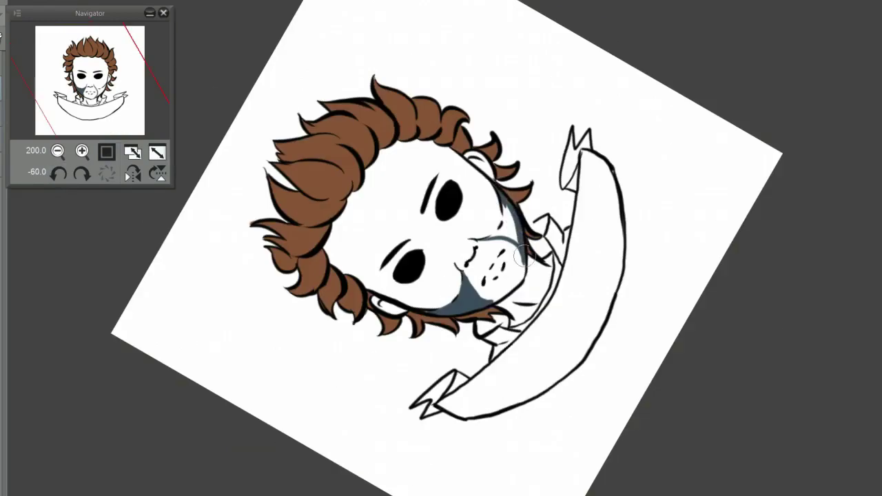
drag(483, 207, 524, 269)
drag(507, 193, 507, 245)
Step: Add slate-blue shadows under the nose, inside both ears and on the neck beneath the chin
key(asciicircum)
key(asciicircum)
key(asciicircum)
key(asciicircum)
key(asciicircum)
mouse_move(391, 283)
mouse_down()
mouse_move(482, 310)
mouse_move(466, 256)
mouse_move(448, 265)
mouse_up()
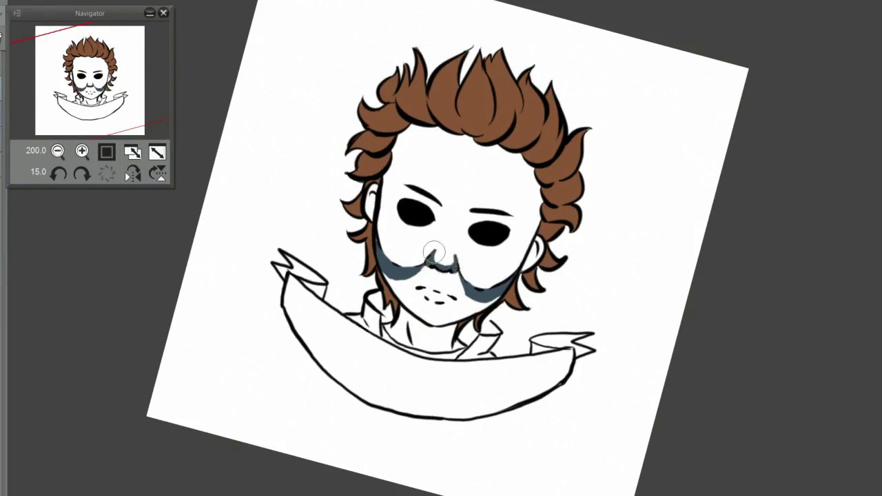
drag(535, 246, 532, 263)
drag(372, 207, 372, 189)
drag(441, 319, 420, 338)
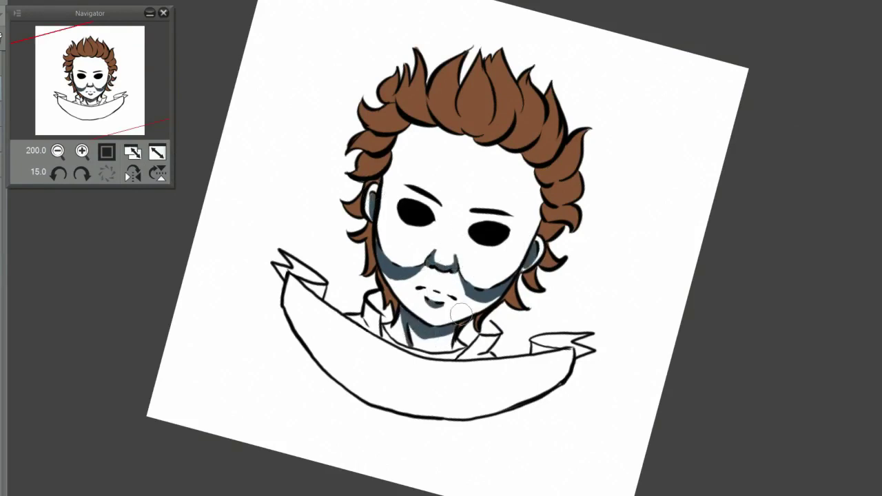
Step: Shade both sides of the nose bridge and the forehead along the hairline with slate blue
mouse_move(433, 196)
mouse_down()
mouse_move(428, 266)
mouse_move(469, 219)
mouse_move(459, 262)
mouse_up()
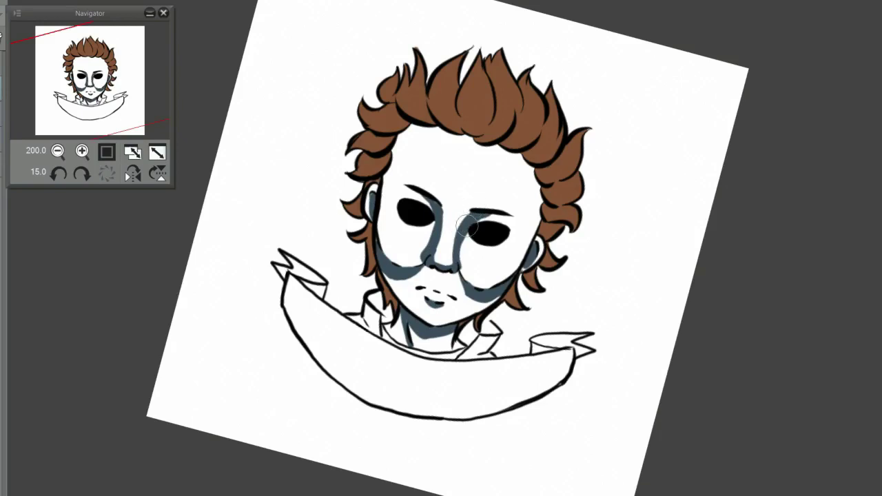
drag(464, 217, 455, 272)
drag(530, 141, 479, 137)
drag(541, 169, 532, 235)
drag(475, 134, 404, 142)
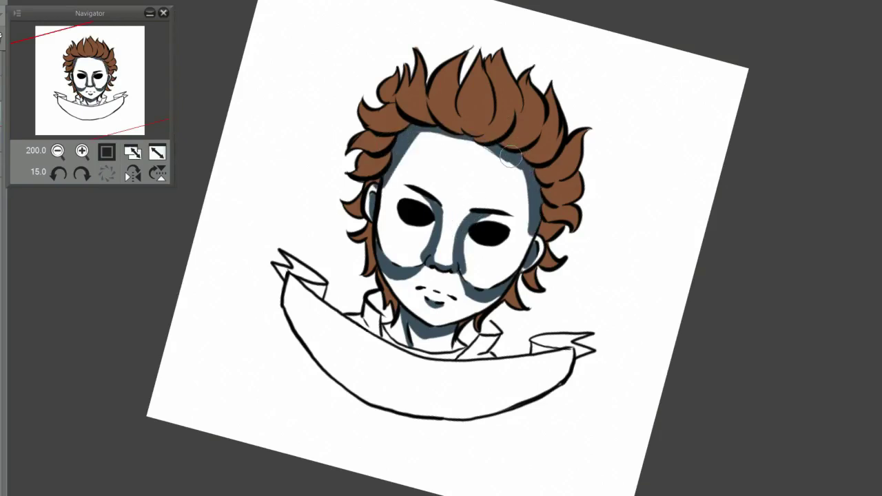
drag(510, 157, 414, 135)
Step: Blend the cheek and forehead shadows on the pale mask into soft gradients
mouse_move(500, 286)
mouse_down()
mouse_move(458, 303)
mouse_move(468, 311)
mouse_up()
mouse_move(383, 265)
mouse_down()
mouse_move(421, 283)
mouse_move(496, 293)
mouse_up()
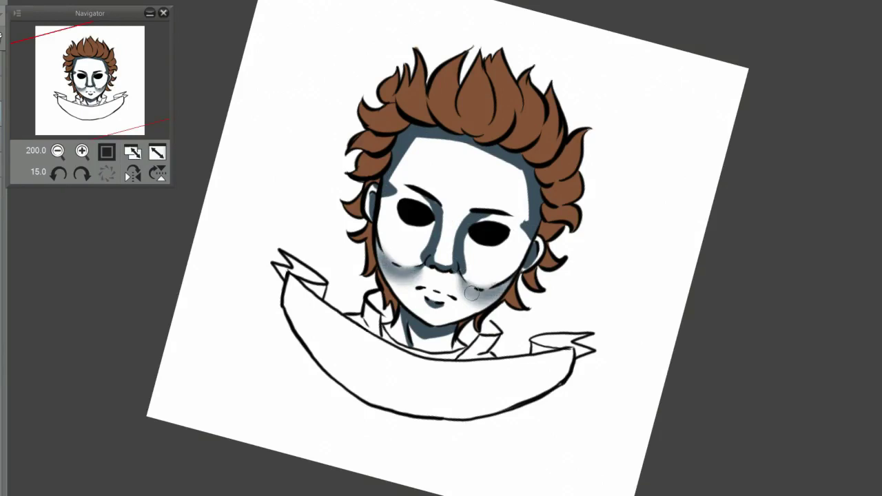
drag(527, 159, 535, 238)
mouse_move(469, 131)
mouse_down()
mouse_move(423, 145)
mouse_move(475, 191)
mouse_move(472, 279)
mouse_up()
Step: Soften the shadows along the nose bridge, around the inner eyes and on the lower cheek
drag(481, 217, 460, 281)
drag(433, 198, 424, 269)
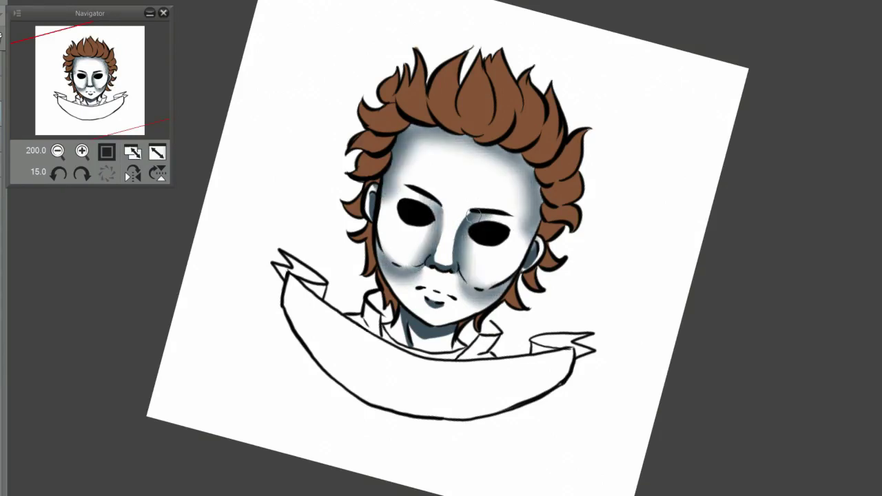
drag(476, 210, 458, 260)
drag(436, 205, 434, 254)
drag(465, 211, 465, 280)
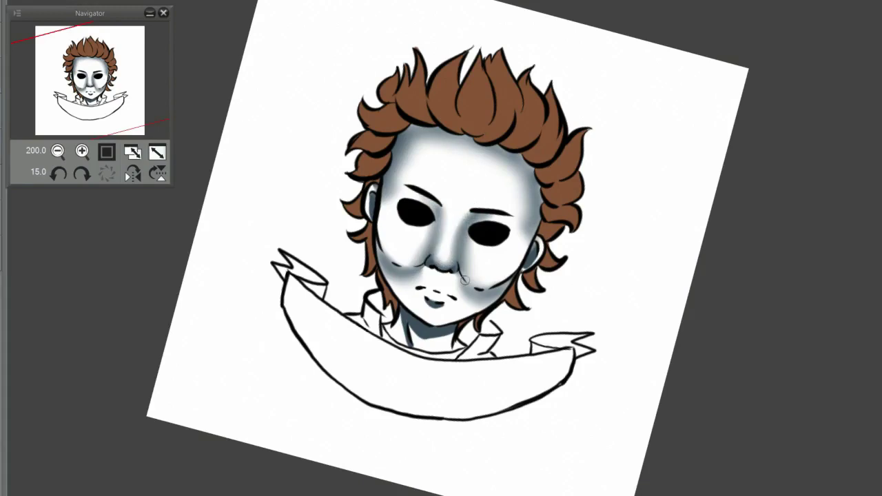
drag(412, 266, 385, 274)
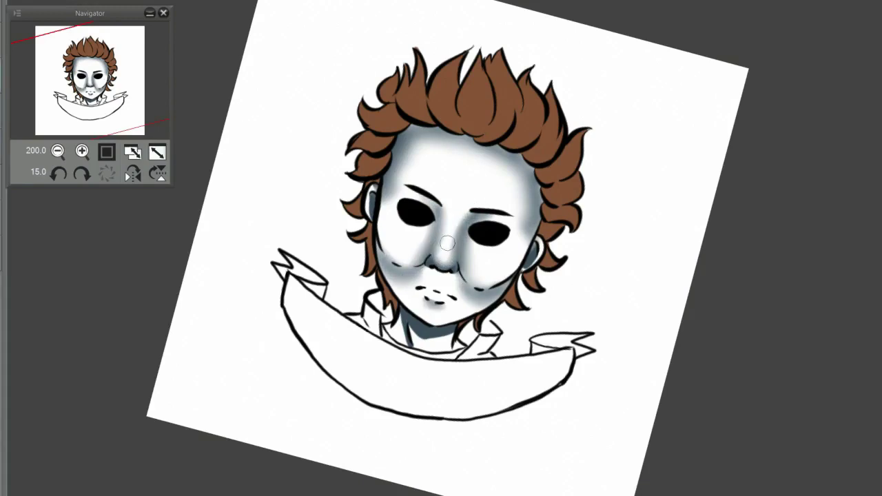
Step: Blend the neck shadow and colour both sides of the collar slate blue
drag(445, 325, 409, 343)
mouse_move(387, 293)
mouse_down()
mouse_move(369, 330)
mouse_move(348, 328)
mouse_up()
mouse_move(493, 310)
mouse_down()
mouse_move(482, 333)
mouse_move(458, 348)
mouse_up()
Step: Colour the undershirt neckline below the pale mask dark grey
key(asciicircum)
key(asciicircum)
key(asciicircum)
key(asciicircum)
key(asciicircum)
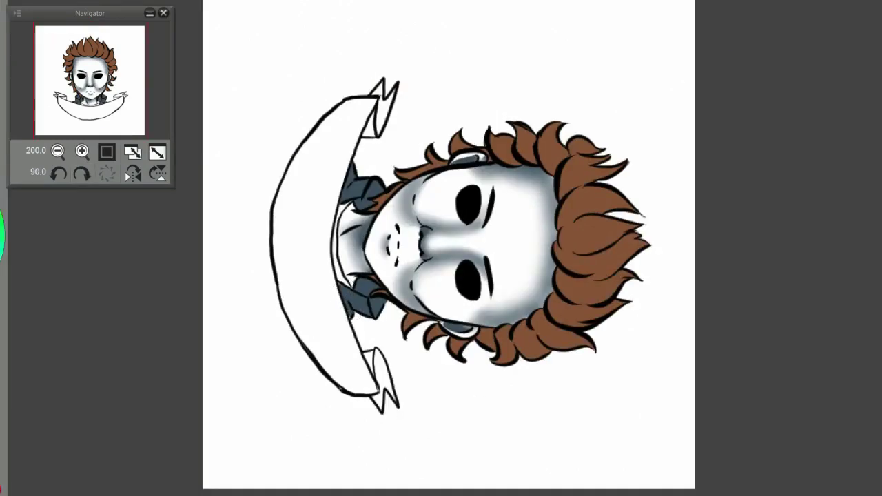
drag(344, 282, 336, 256)
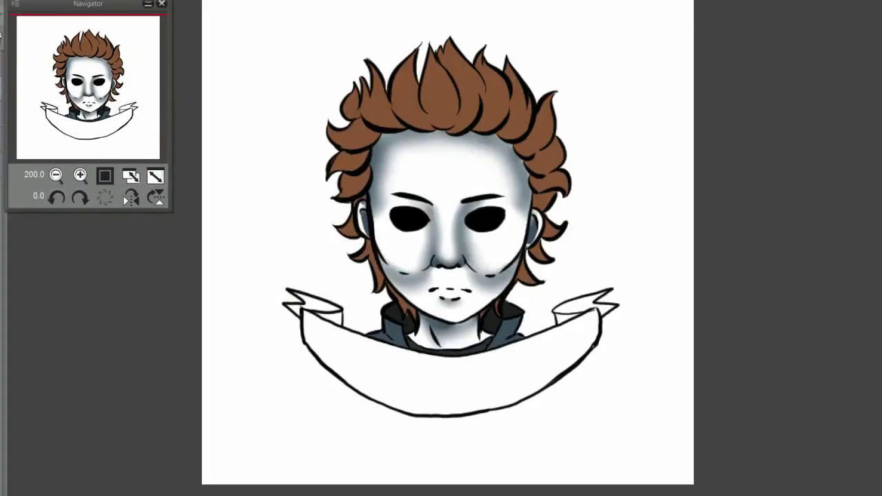
Step: Shade the spiky hair with a darker reddish-brown gradient toward the roots and sides
mouse_move(451, 117)
mouse_down()
mouse_move(521, 152)
mouse_move(482, 83)
mouse_up()
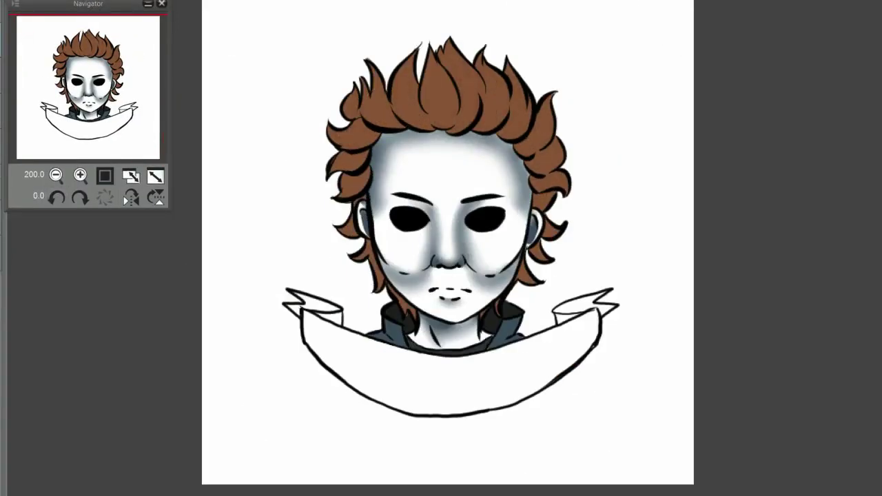
drag(358, 138, 524, 103)
scroll(424, 41, up, 1)
drag(338, 166, 475, 117)
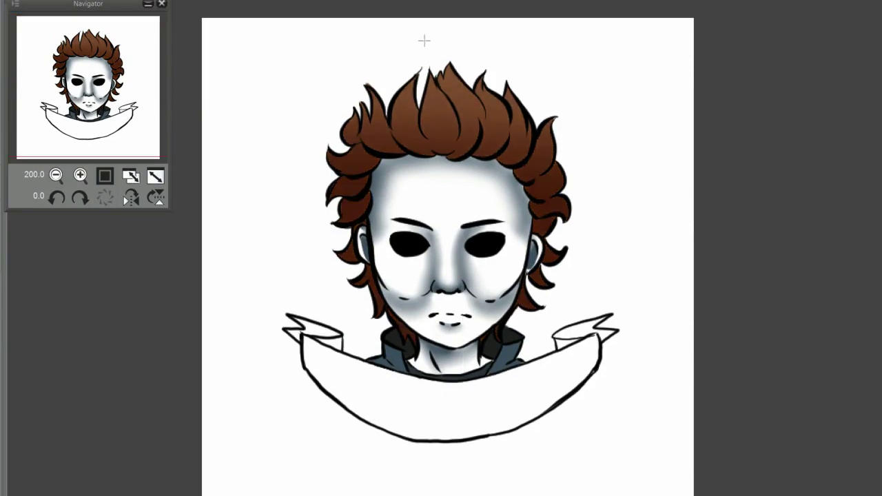
mouse_move(376, 135)
mouse_down()
mouse_move(482, 113)
mouse_move(522, 144)
mouse_up()
drag(353, 176, 355, 207)
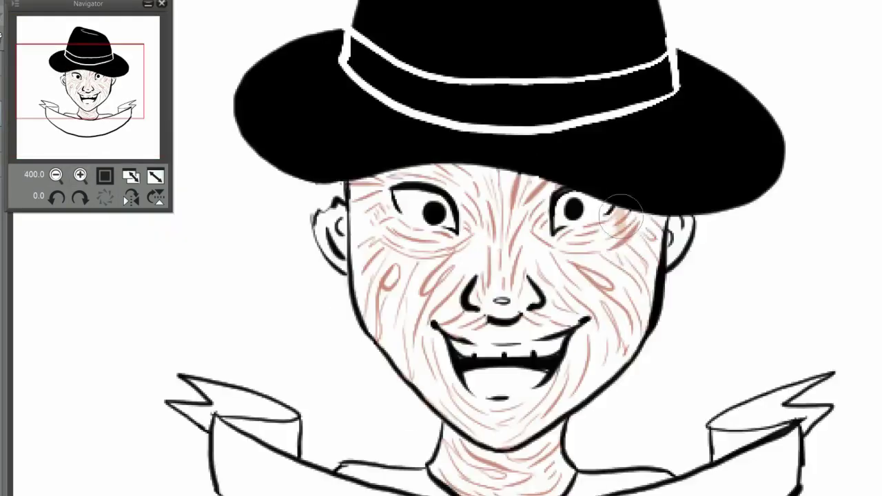
Step: Paint the scarred face and ears under the fedora with a light skin tone
drag(620, 207, 658, 255)
mouse_move(600, 262)
mouse_down()
mouse_move(629, 293)
mouse_move(503, 152)
mouse_move(438, 152)
mouse_up()
mouse_move(513, 439)
mouse_down()
mouse_move(386, 290)
mouse_move(373, 344)
mouse_move(407, 199)
mouse_up()
Step: Paint the scarred neck of the fedora portrait with the same light skin tone
key(asciicircum)
key(asciicircum)
key(asciicircum)
key(asciicircum)
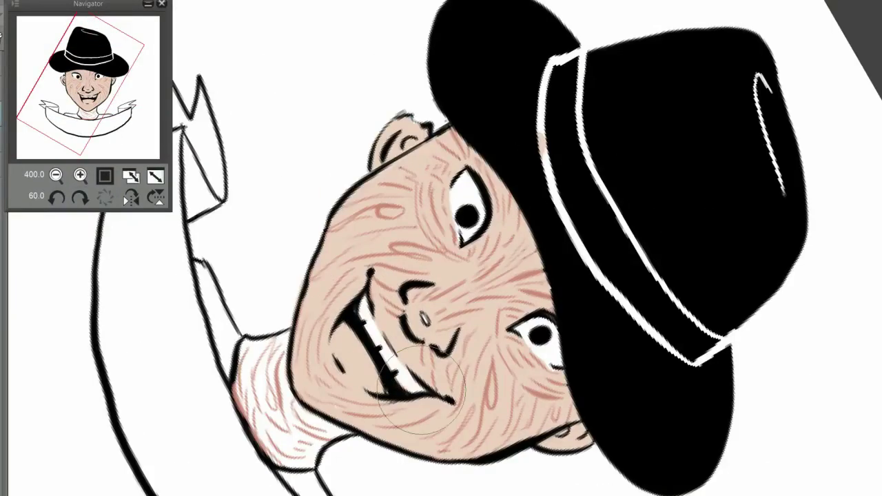
mouse_move(248, 362)
mouse_down()
mouse_move(350, 428)
mouse_move(265, 381)
mouse_move(292, 342)
mouse_up()
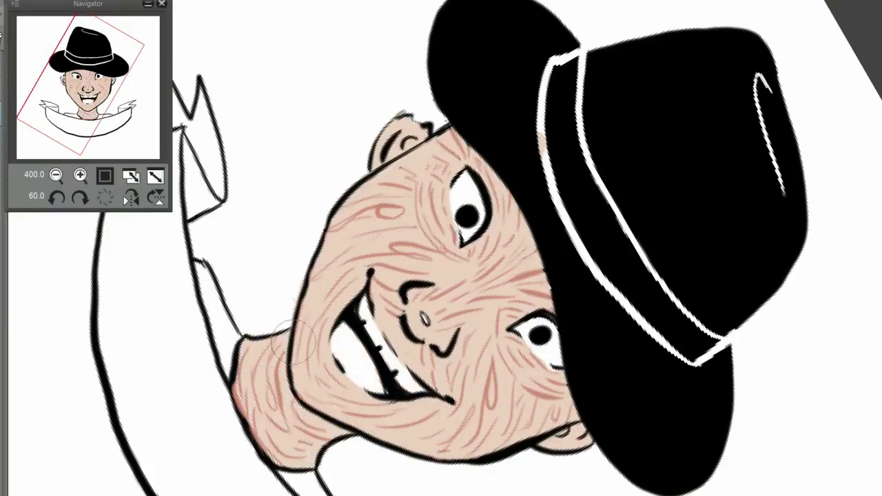
Step: Colour both sweater shoulders of the fedora portrait dark red
key(minus)
key(minus)
key(minus)
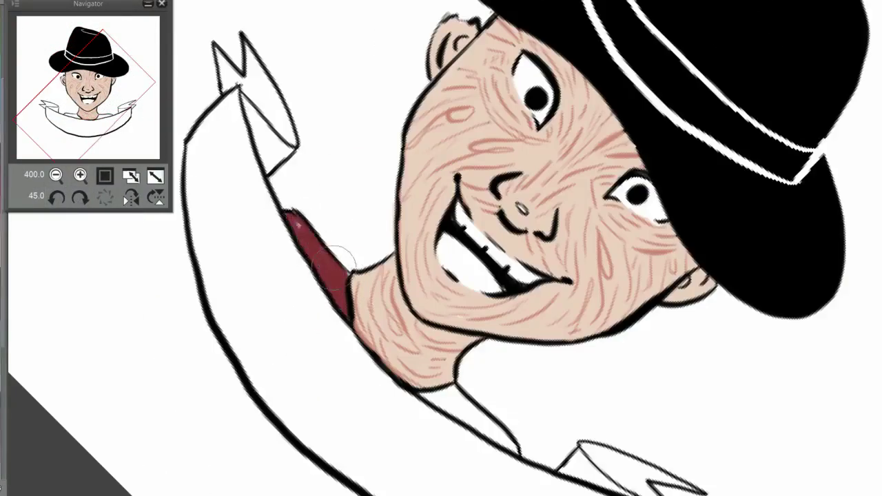
key(asciicircum)
key(asciicircum)
key(asciicircum)
key(minus)
key(minus)
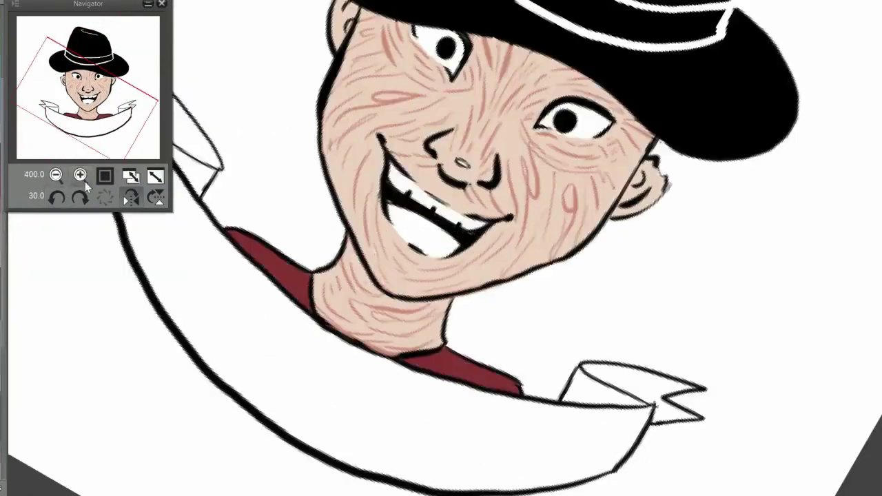
Step: Fill the tongue in the grinning mouth with pink
key(asciicircum)
key(asciicircum)
click(447, 240)
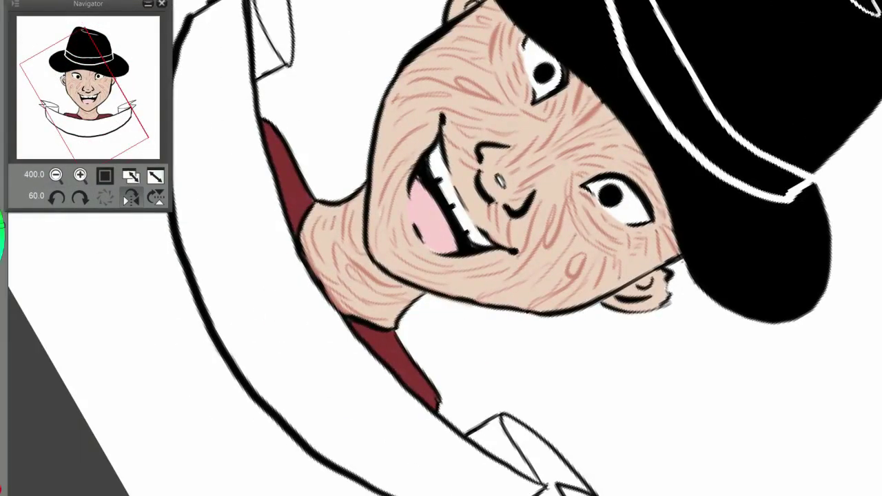
Step: Fill the upper teeth with grey and shade them with dark green-grey around the gums and edges
click(440, 154)
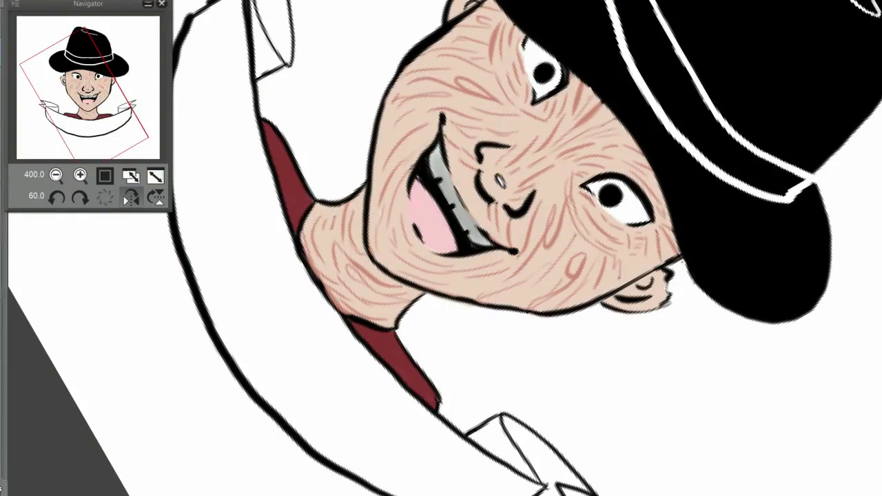
key(ctrl+plus)
key(minus)
key(minus)
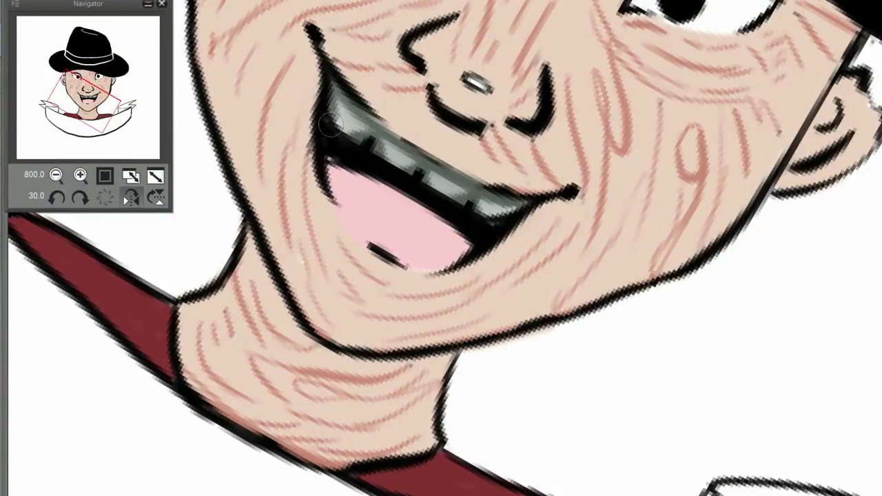
drag(362, 141, 469, 183)
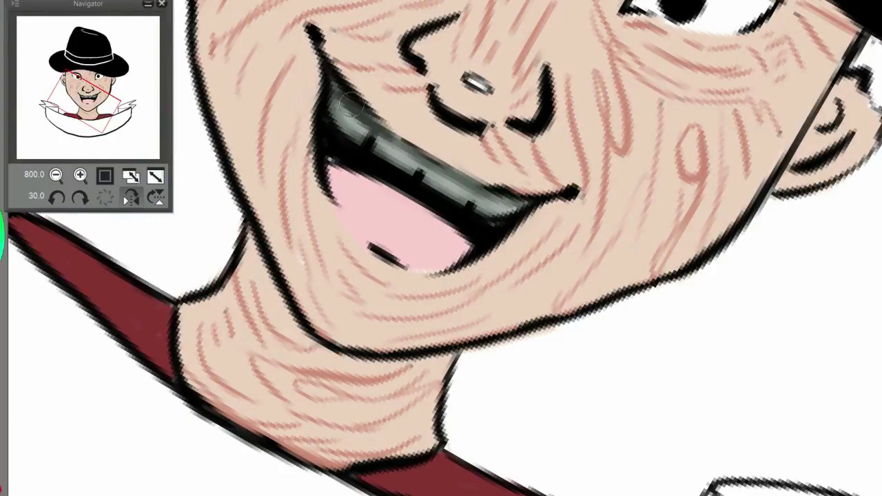
Step: Paint dark blue stripes along the upper edges of both red sweater shoulders
key(asciicircum)
key(asciicircum)
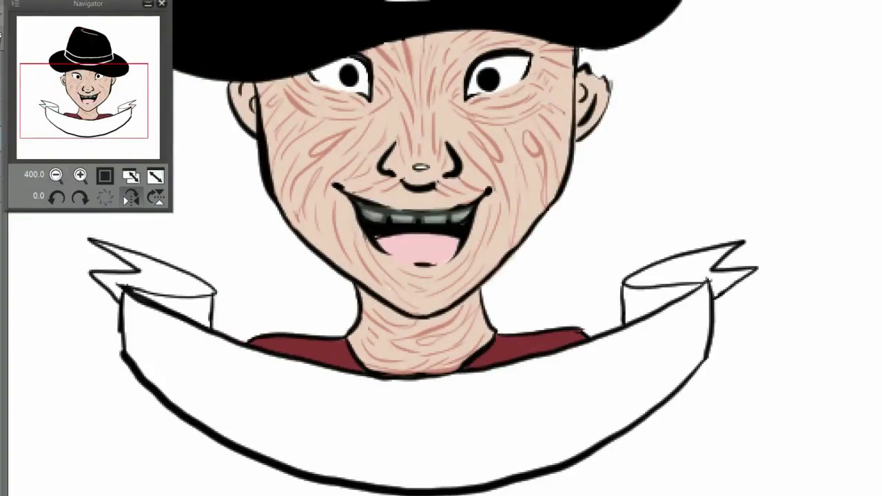
key(asciicircum)
key(asciicircum)
key(asciicircum)
drag(407, 348, 476, 403)
drag(255, 179, 317, 249)
key(minus)
key(minus)
key(ctrl+minus)
key(ctrl+minus)
key(ctrl+plus)
key(ctrl+plus)
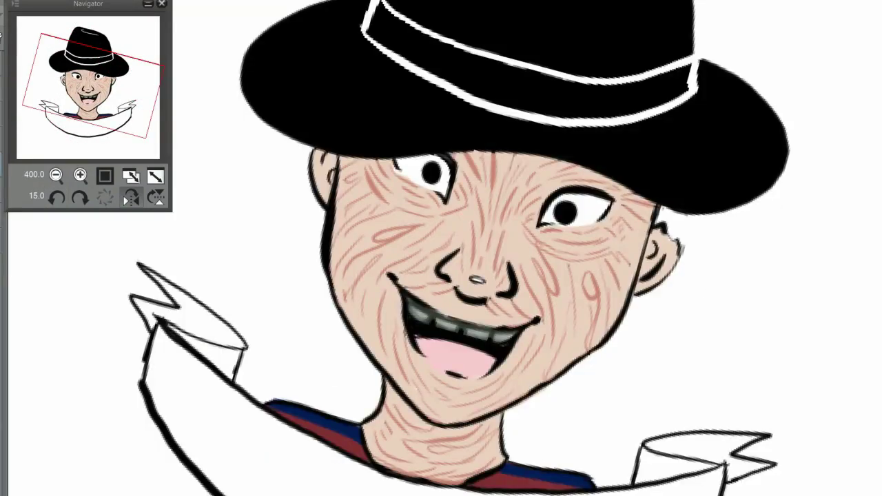
Step: Shade the fedora portrait's face with soft tan tones and fill the oval burn scars on the cheeks with reddish brown
mouse_move(482, 435)
mouse_down()
mouse_move(342, 329)
mouse_move(613, 319)
mouse_move(605, 226)
mouse_move(397, 177)
mouse_move(340, 276)
mouse_move(483, 363)
mouse_move(493, 288)
mouse_move(473, 176)
mouse_move(338, 178)
mouse_up()
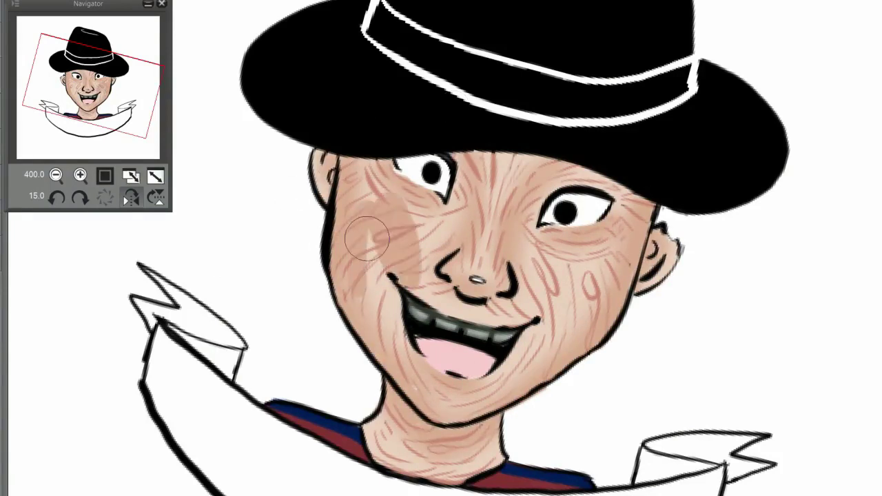
drag(379, 233, 403, 237)
drag(546, 261, 549, 272)
drag(560, 349, 562, 369)
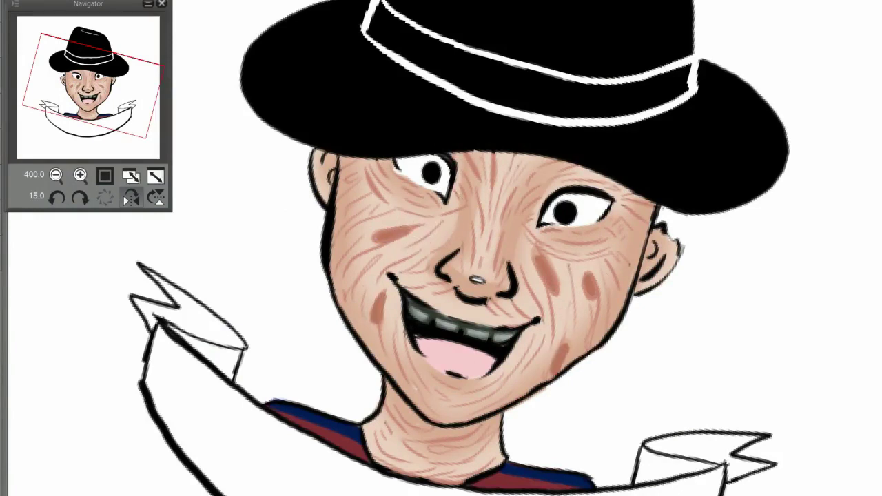
Step: Darken the skin around both eyes and beside the nose bridge with soft reddish-brown shading
mouse_move(605, 171)
mouse_down()
mouse_move(531, 241)
mouse_move(469, 172)
mouse_move(366, 200)
mouse_up()
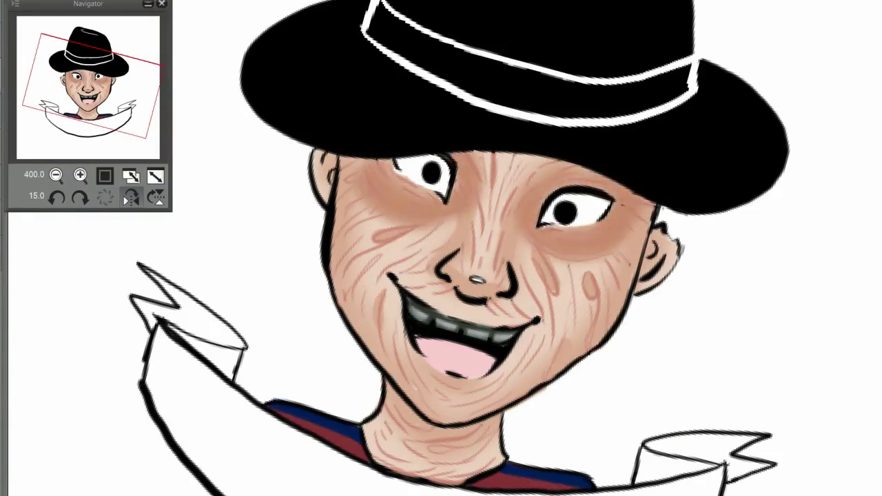
mouse_move(451, 210)
mouse_down()
mouse_move(376, 166)
mouse_move(430, 205)
mouse_up()
mouse_move(574, 243)
mouse_down()
mouse_move(615, 179)
mouse_move(526, 204)
mouse_up()
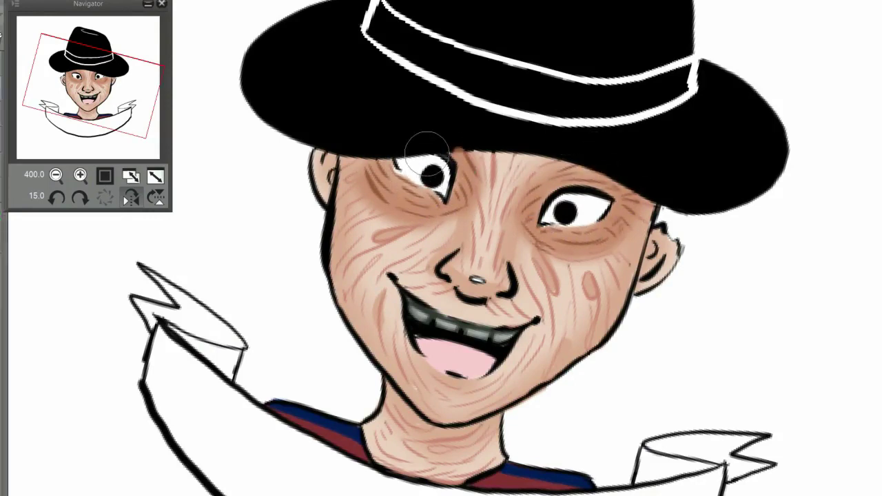
Step: Deepen the wrinkles around the eyes and paint reddish-brown burn patches across the forehead, cheeks, chin and neck
mouse_move(403, 181)
mouse_down()
mouse_move(566, 344)
mouse_move(380, 308)
mouse_move(499, 192)
mouse_move(455, 455)
mouse_move(631, 258)
mouse_up()
drag(631, 259, 392, 247)
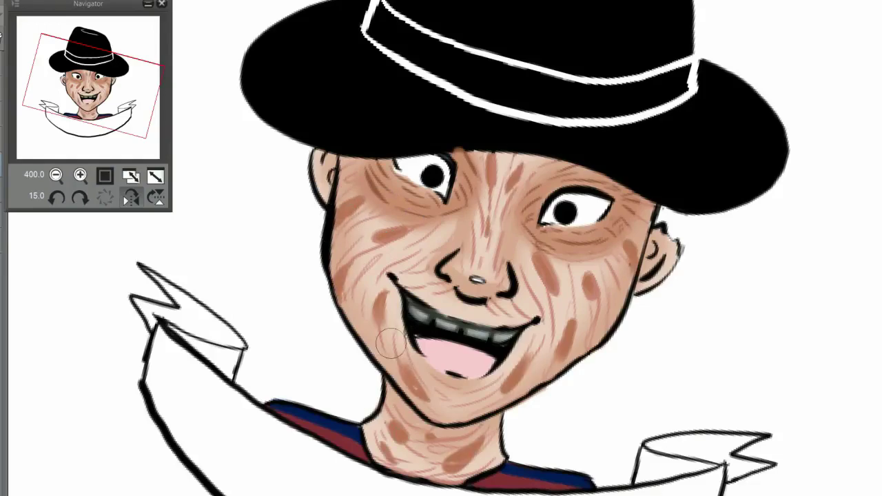
key(ctrl+0)
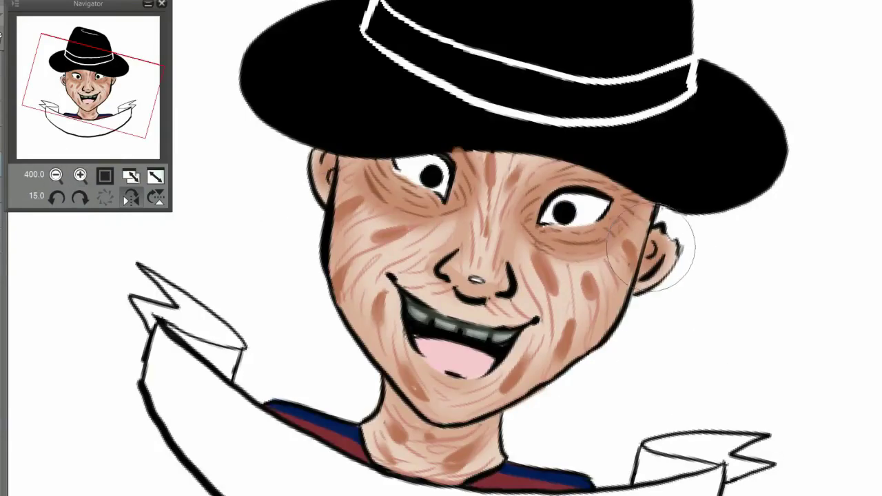
click(80, 176)
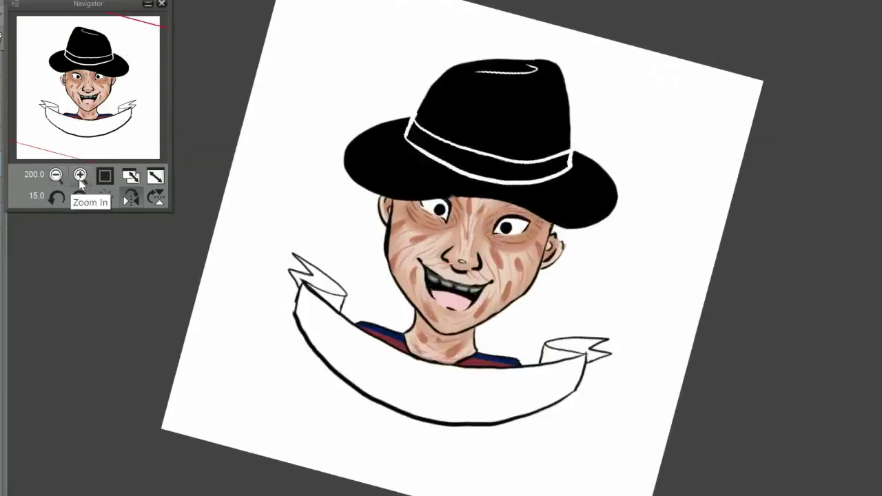
click(80, 177)
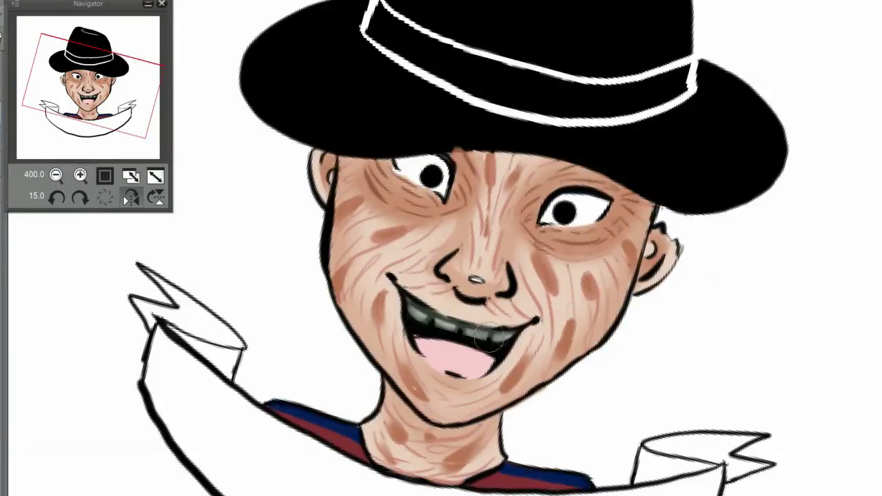
key(ctrl+0)
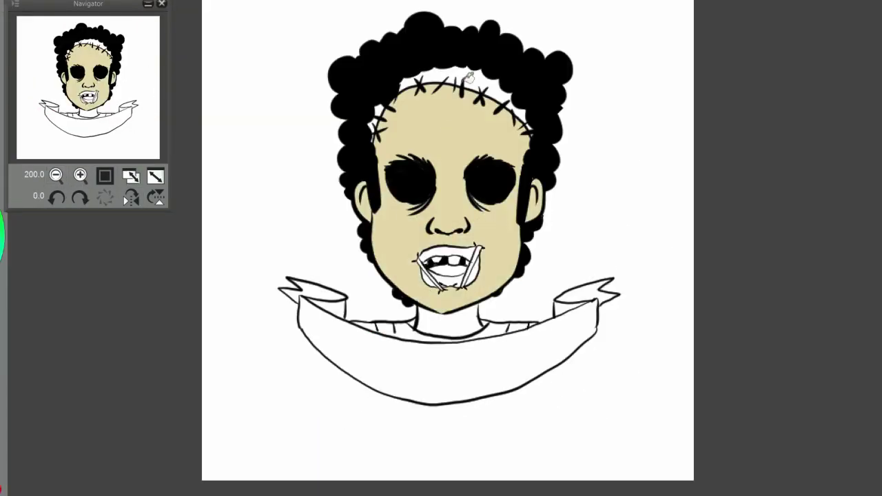
Step: Colour the lips and neck of the stitched-mask portrait with pale pink skin tone and shade the lips in brown
key(ctrl+plus)
mouse_move(408, 270)
mouse_down()
mouse_move(506, 306)
mouse_move(453, 330)
mouse_move(407, 300)
mouse_up()
mouse_move(427, 390)
mouse_down()
mouse_move(489, 384)
mouse_move(469, 414)
mouse_move(414, 420)
mouse_up()
drag(449, 329, 379, 283)
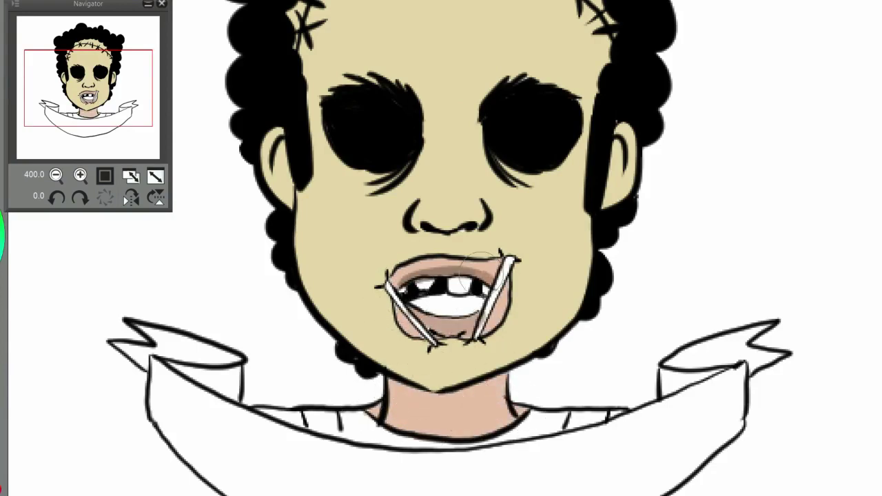
Step: Shade the inner parts of the upper and lower lips with reddish brown
key(asciicircum)
key(asciicircum)
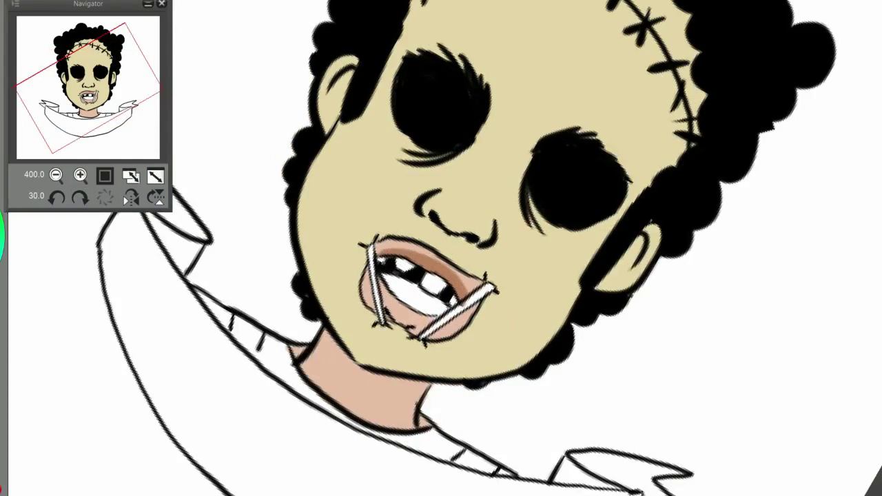
mouse_move(441, 266)
mouse_down()
mouse_move(419, 257)
mouse_move(468, 294)
mouse_move(399, 235)
mouse_move(469, 294)
mouse_move(425, 253)
mouse_up()
mouse_move(414, 306)
mouse_down()
mouse_move(370, 252)
mouse_move(354, 266)
mouse_up()
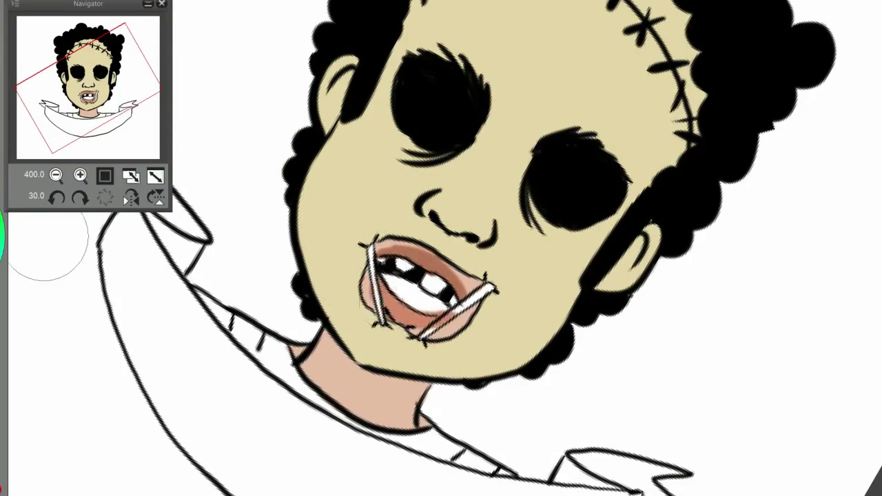
mouse_move(41, 238)
mouse_down()
mouse_move(551, 266)
mouse_move(431, 300)
mouse_move(445, 308)
mouse_up()
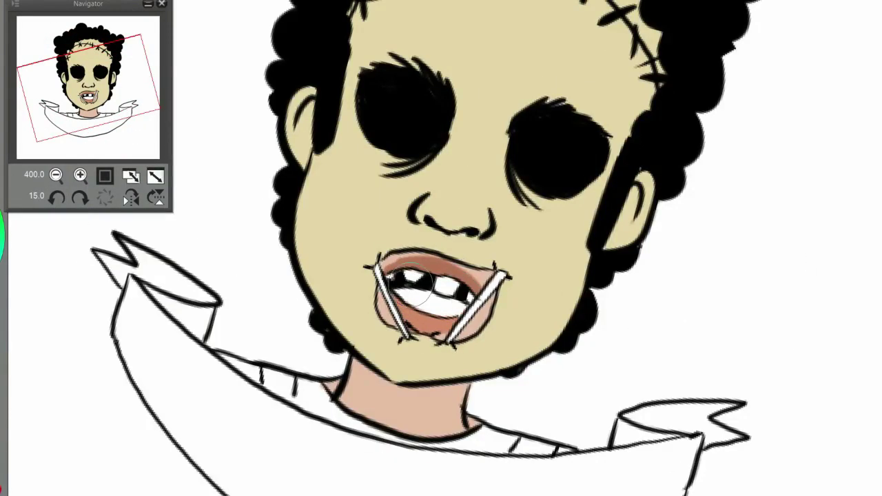
Step: Fill the stitched-mask portrait's shirt with light grey and paint both shoulder straps yellow
key(ctrl+minus)
key(ctrl+minus)
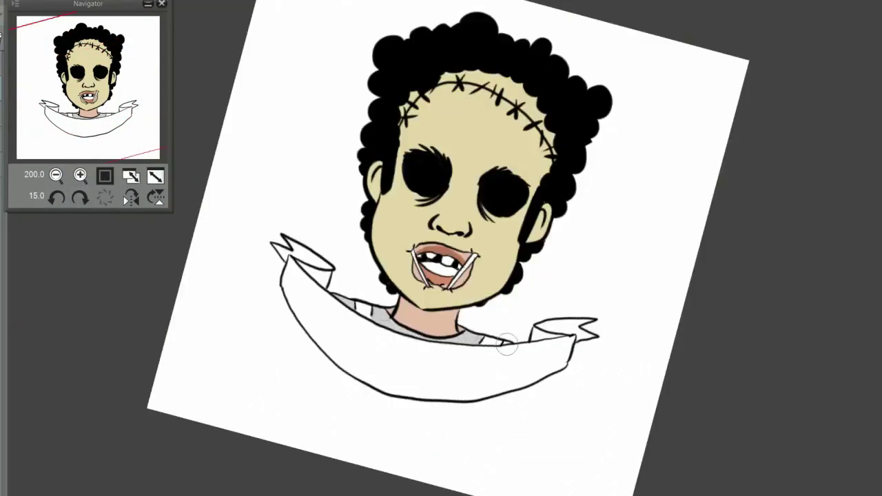
mouse_move(507, 345)
mouse_down()
mouse_move(437, 358)
mouse_move(514, 325)
mouse_up()
click(517, 329)
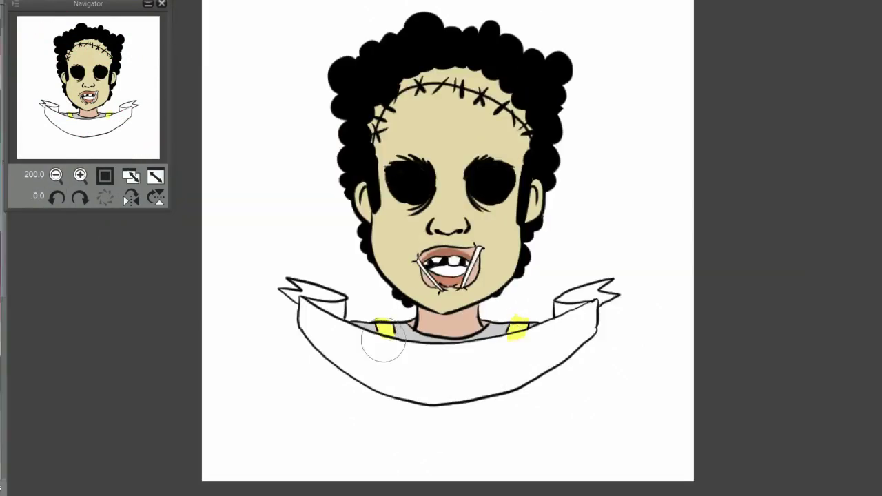
Step: Colour the tongue pink and paint ochre shadows beneath the eye sockets and around the nose
key(ctrl+plus)
key(ctrl+plus)
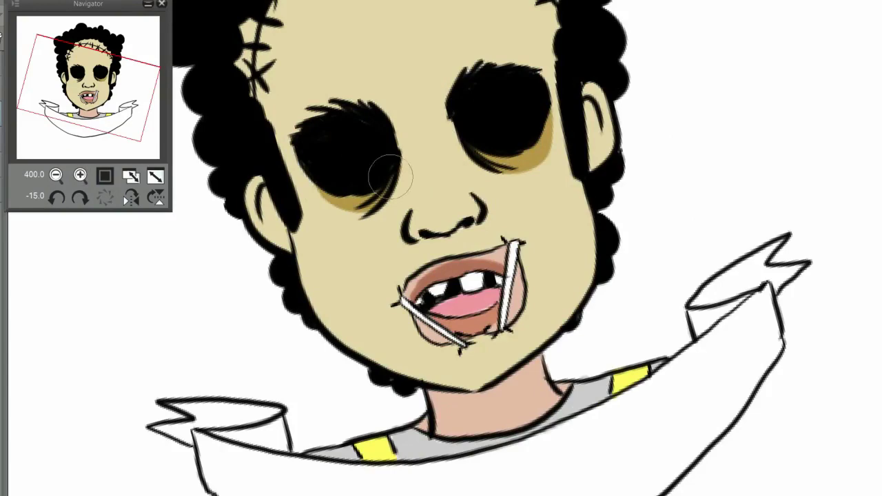
drag(324, 193, 399, 172)
drag(414, 221, 476, 227)
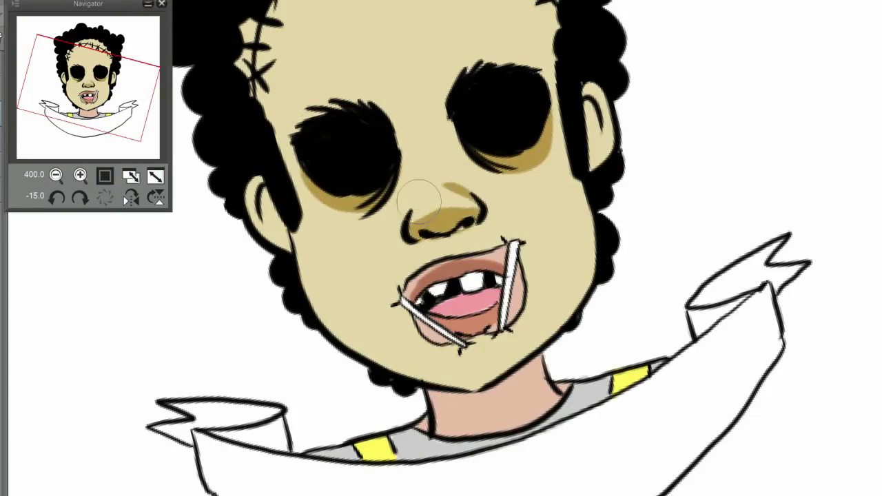
drag(413, 179, 475, 172)
Step: Paint ochre shadows along the mask's outer edges, the stitched forehead and the ears
drag(579, 110, 572, 317)
key(ctrl+minus)
key(ctrl+minus)
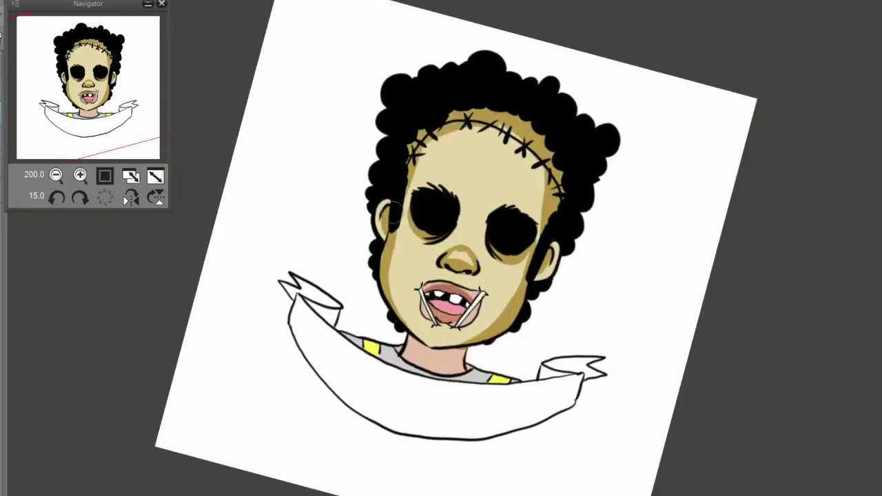
Step: Shade the corner of the upper lip and the neck below the chin with dark brown
key(ctrl+plus)
key(ctrl+plus)
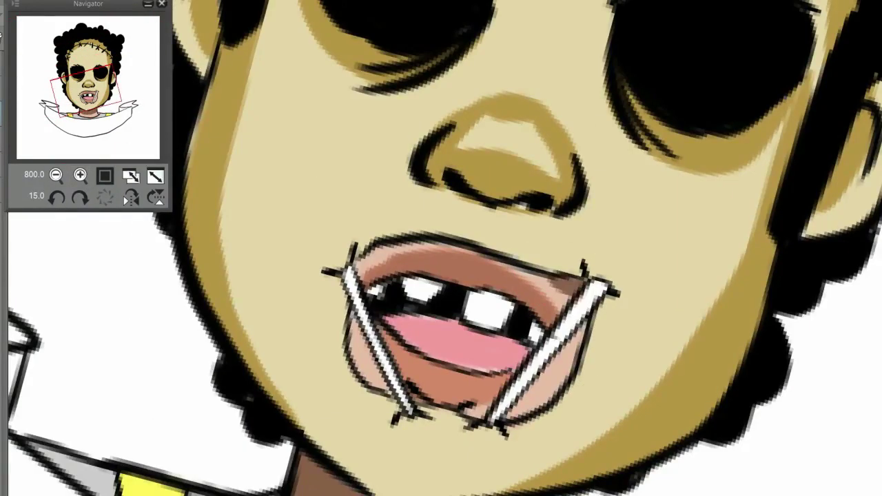
mouse_move(580, 282)
mouse_down()
mouse_move(335, 325)
mouse_move(566, 276)
mouse_up()
key(ctrl+minus)
key(ctrl+minus)
Step: Blend the ochre shadows smoothly into the mask and soften the shading on the neck and yellow straps
mouse_move(476, 238)
mouse_down()
mouse_move(510, 265)
mouse_move(503, 276)
mouse_up()
key(ctrl+plus)
click(56, 198)
click(56, 198)
click(56, 198)
key(ctrl+minus)
key(ctrl+minus)
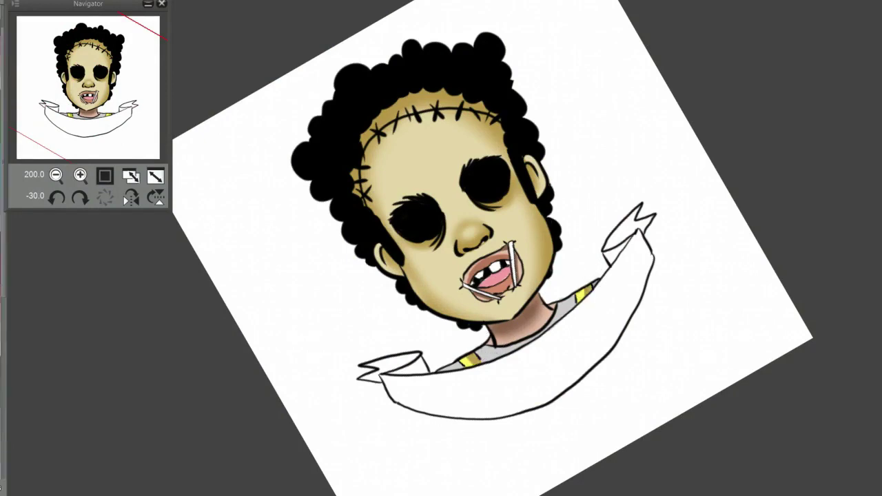
click(61, 194)
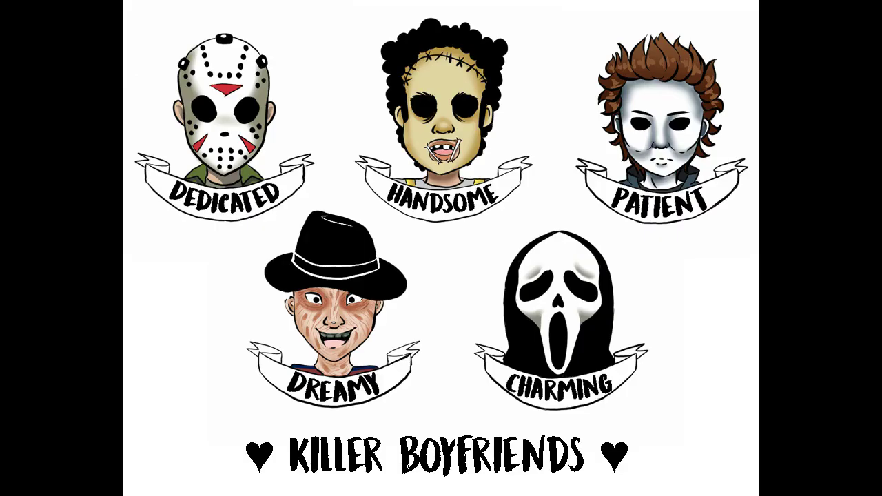